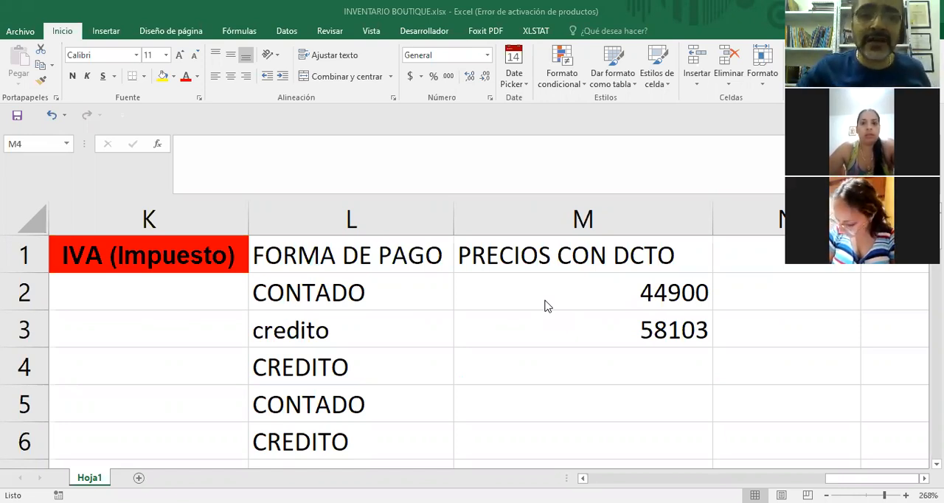
# Clear all payment entries below the header of the FORMA DE PAGO column, starting at L2.
pyautogui.click(315, 222)
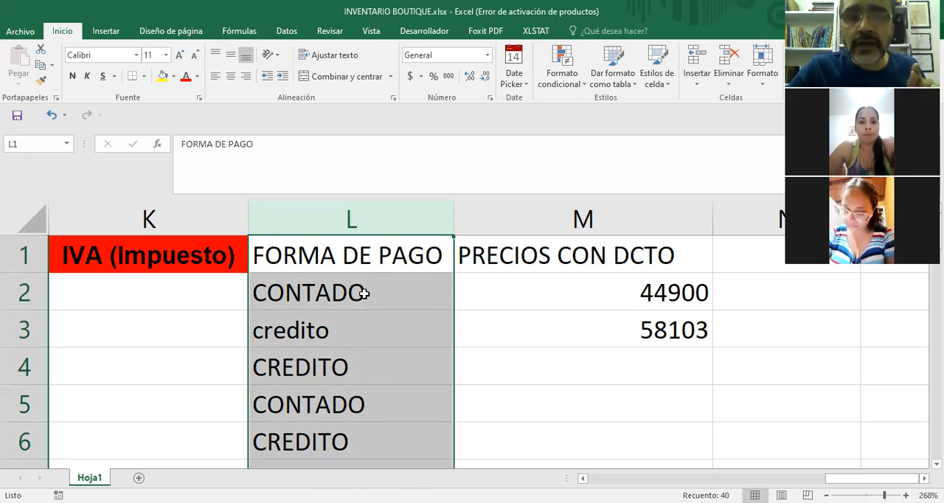
pyautogui.click(364, 293)
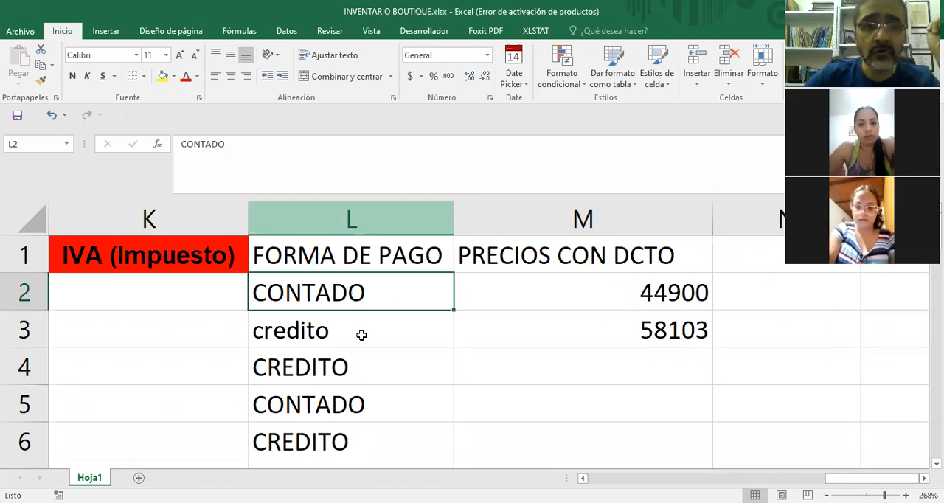
pyautogui.moveTo(351, 291); pyautogui.dragTo(354, 447)
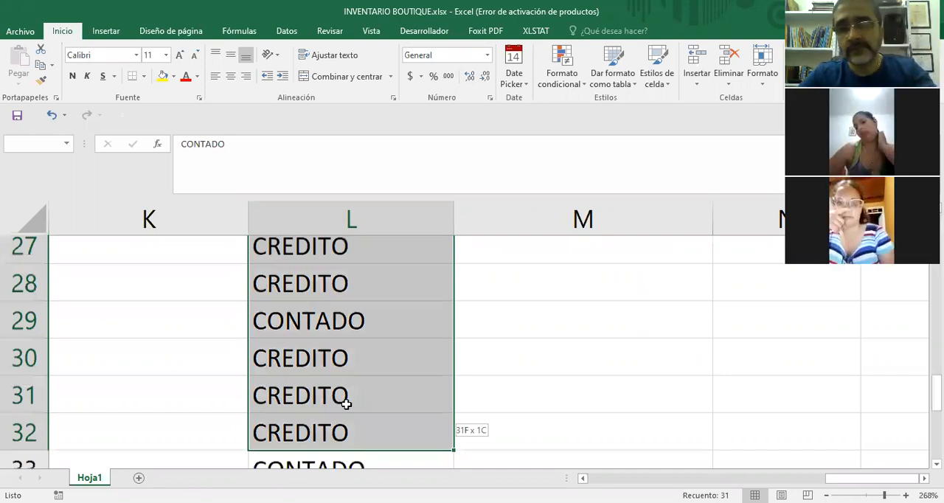
pyautogui.press('Delete')
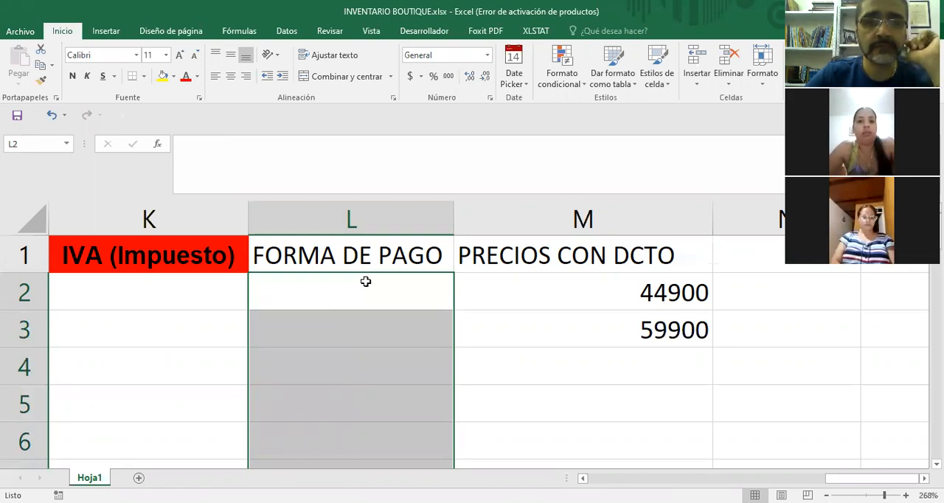
pyautogui.click(624, 415)
pyautogui.click(538, 427)
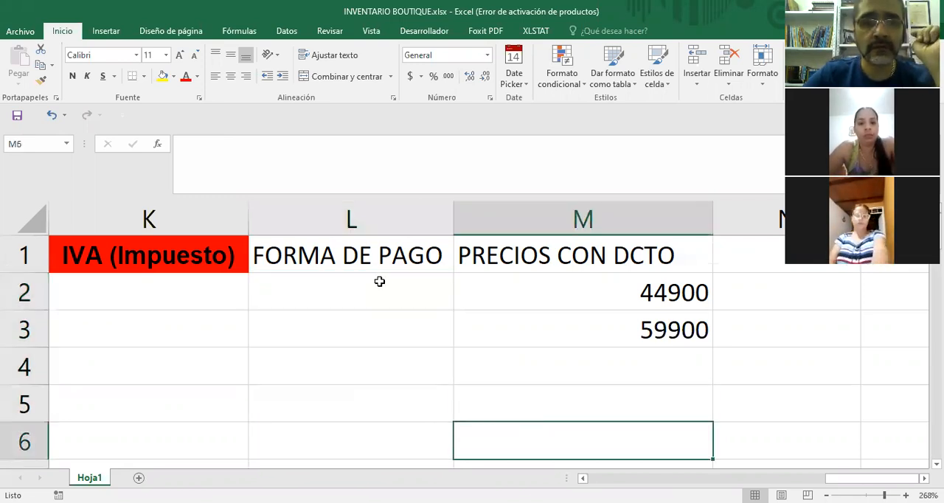
# Examine how the discount price formulas in M2 and M3 relate to the empty payment cell L2.
pyautogui.click(672, 294)
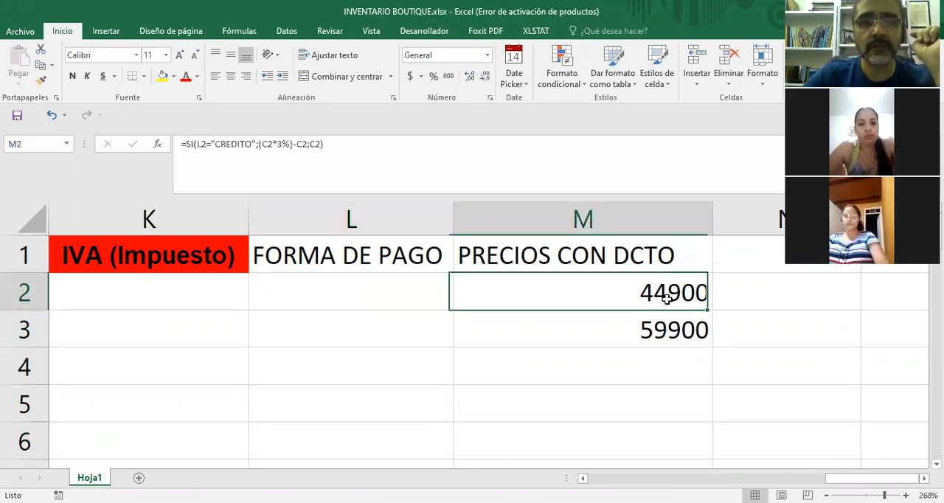
pyautogui.press('Down')
pyautogui.press('Down')
pyautogui.press('Up')
pyautogui.press('Up')
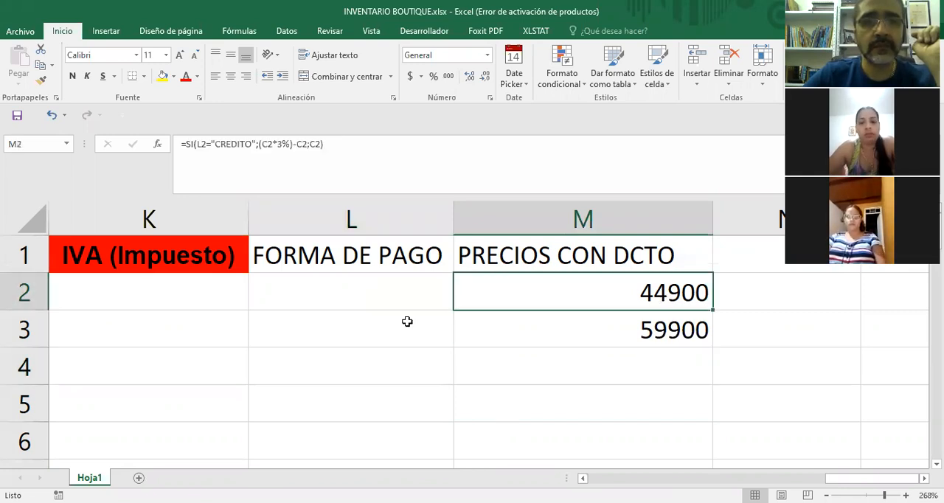
pyautogui.click(357, 290)
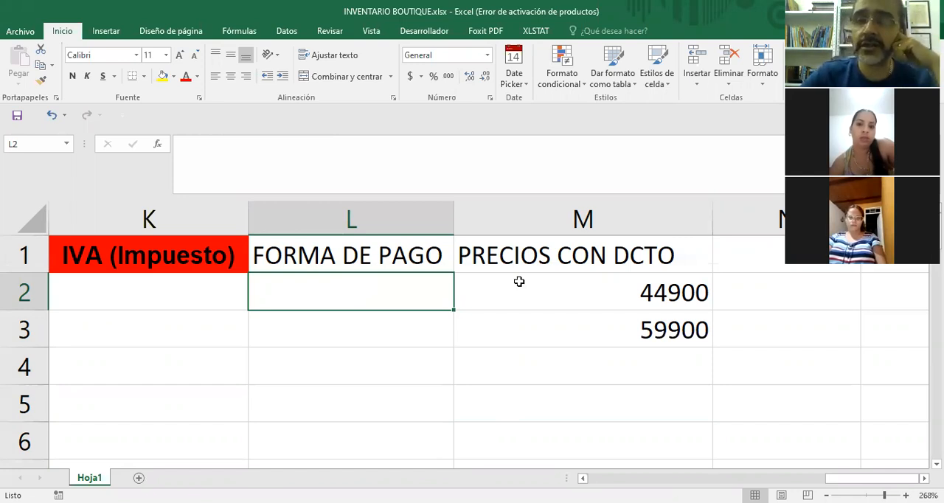
pyautogui.press('Right')
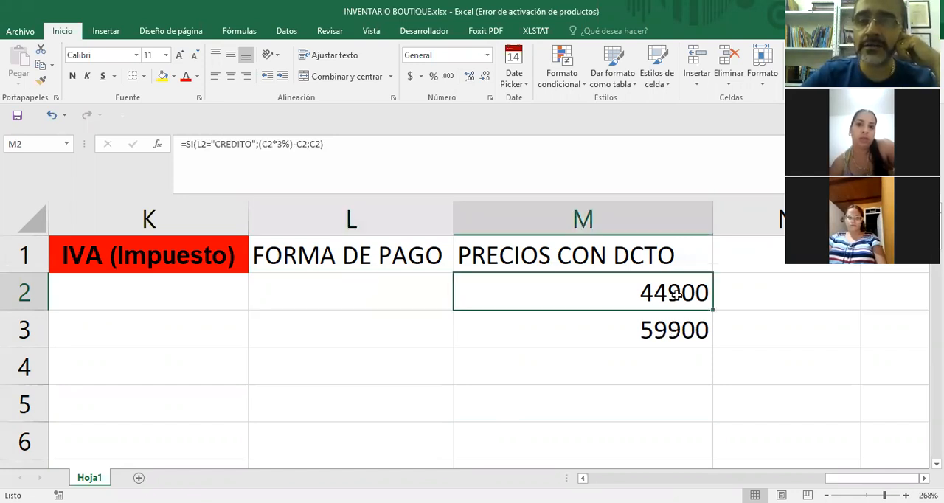
pyautogui.press('Down')
pyautogui.click(339, 295)
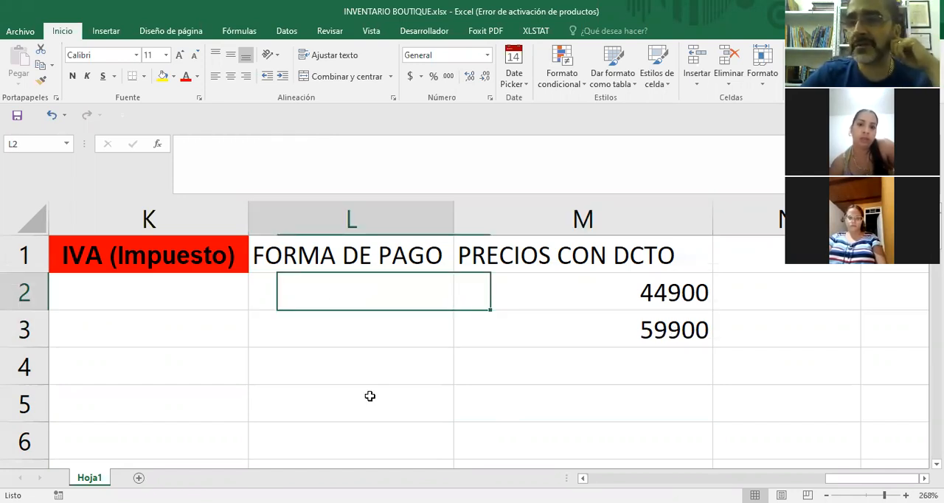
pyautogui.click(675, 297)
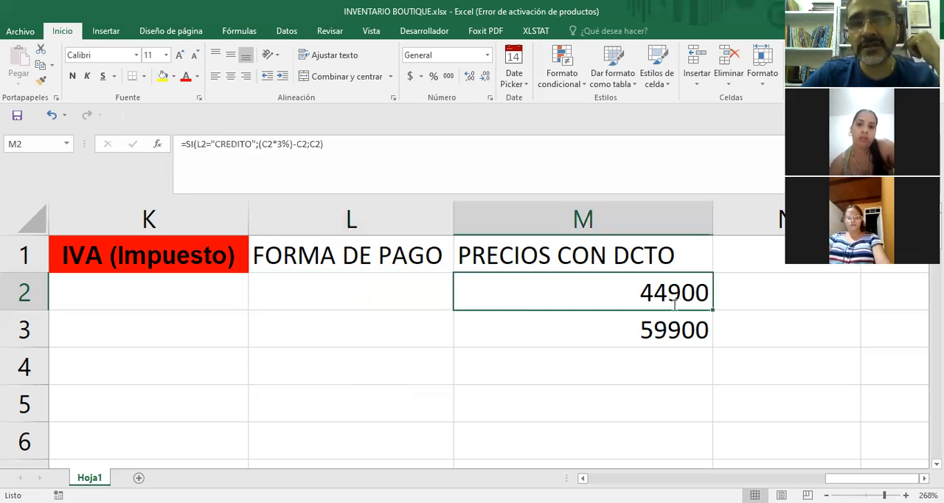
# Inspect the SI formula in M2 in edit mode, leave it without changes, and compare it with M3 and the payment cell L2.
pyautogui.doubleClick(672, 296)
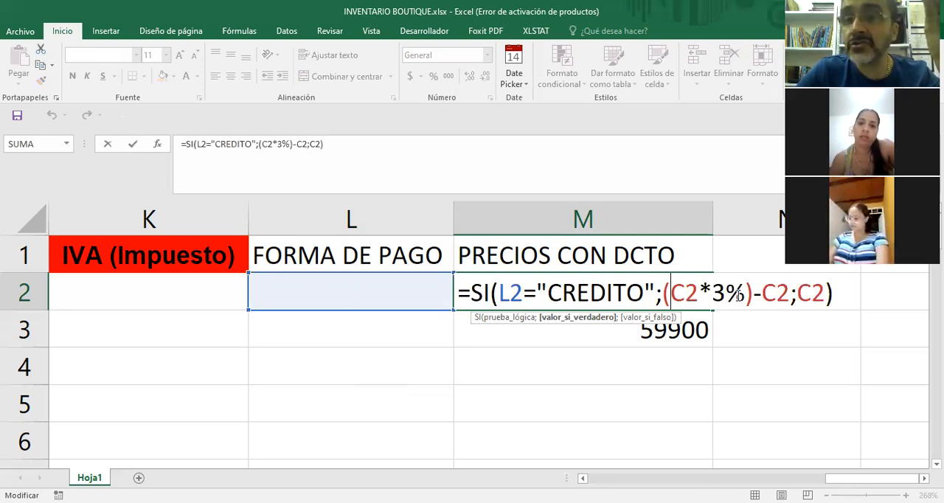
pyautogui.click(728, 422)
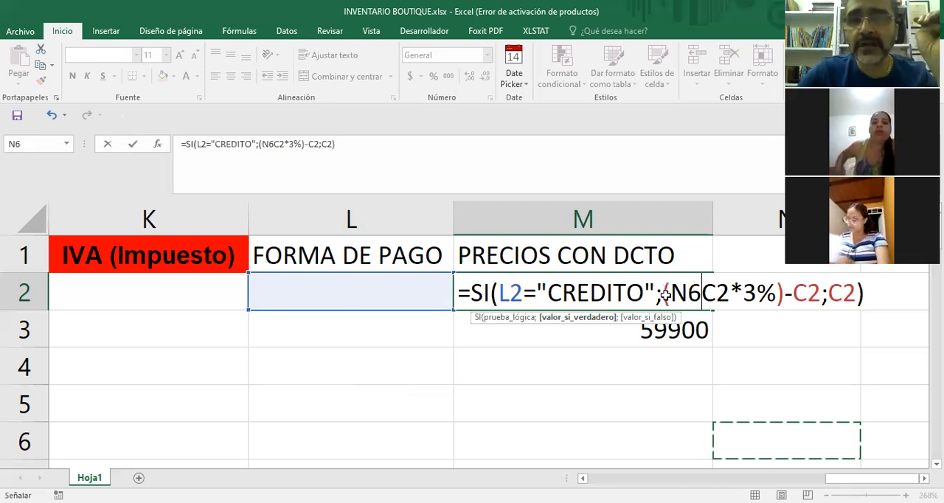
pyautogui.press('Escape')
pyautogui.press('Down')
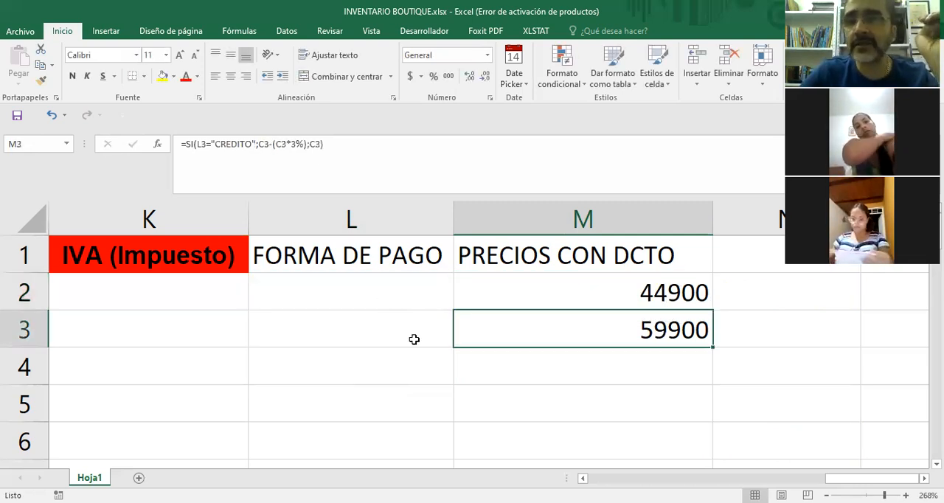
pyautogui.press('Up')
pyautogui.press('Left')
pyautogui.press('Right')
pyautogui.press('Down')
pyautogui.press('Down')
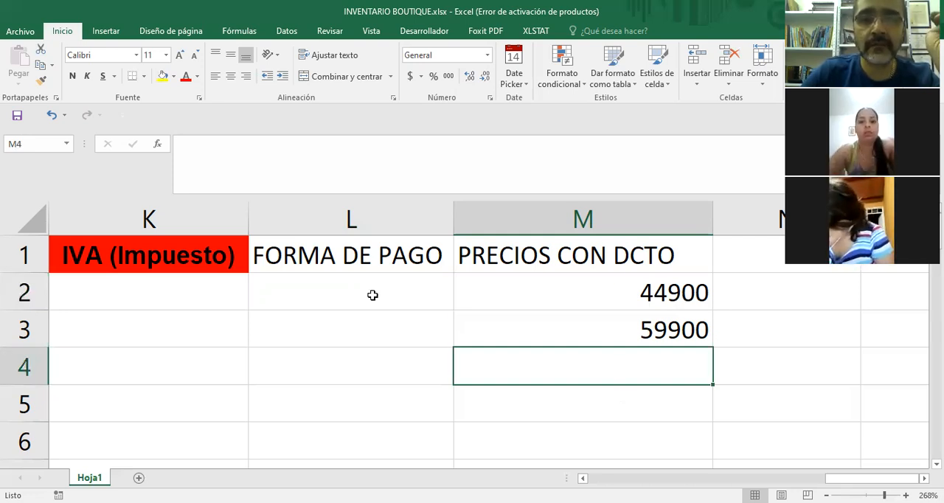
pyautogui.press('Up')
pyautogui.press('Up')
pyautogui.press('Left')
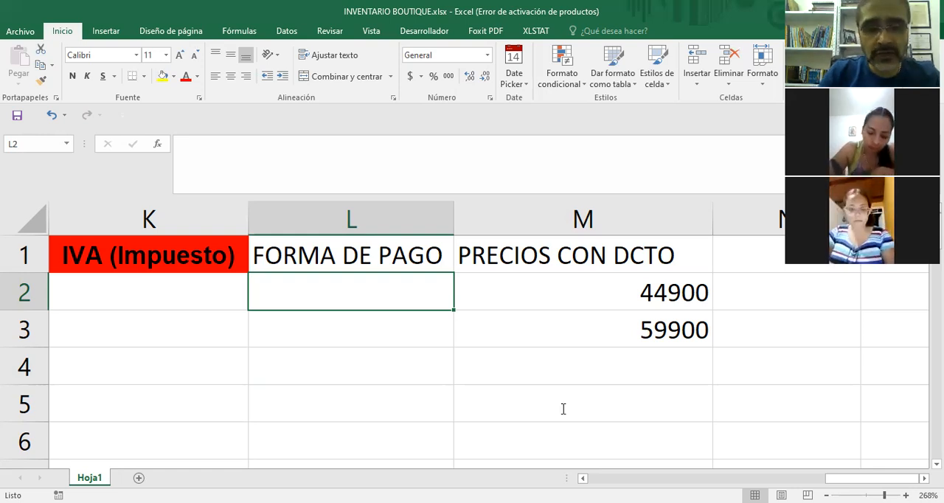
# Write the on-screen note "CONSTRUIR UNA HOJA INDEPENDIENTE CON LOS DATOS DE LA LISTA" over the sheet below the FORMA DE PAGO data.
pyautogui.write('con')
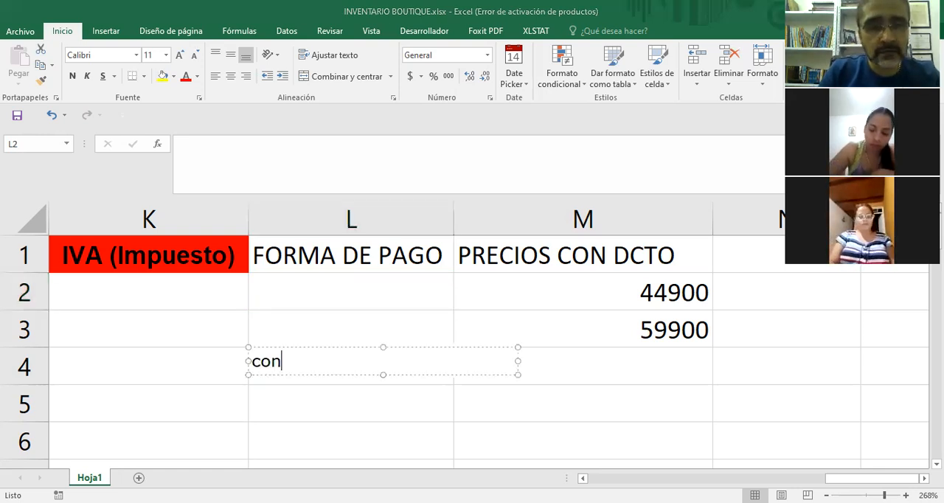
pyautogui.press('BackSpace')
pyautogui.press('BackSpace')
pyautogui.press('BackSpace')
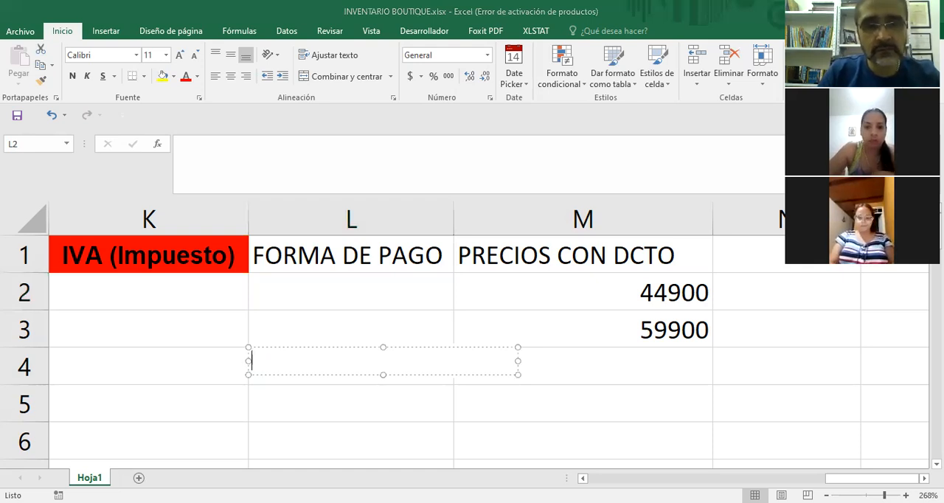
pyautogui.write('CONSTRUIR')
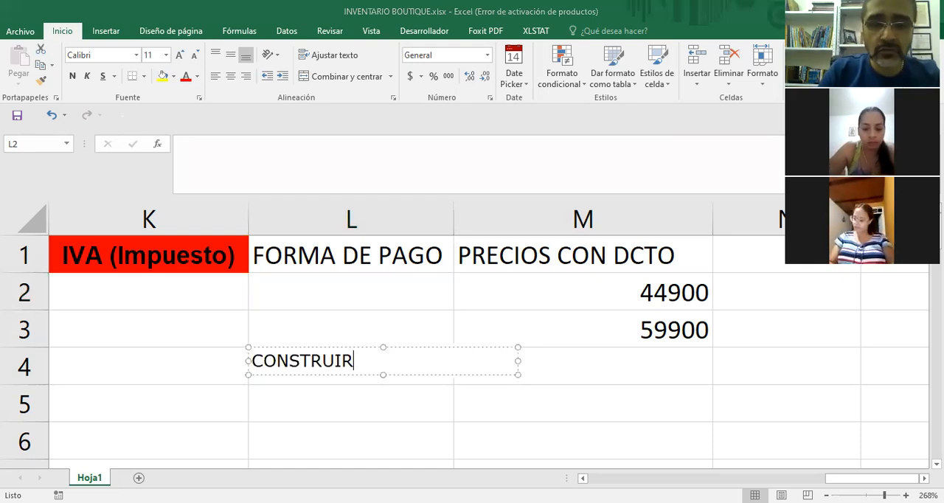
pyautogui.write(' UN')
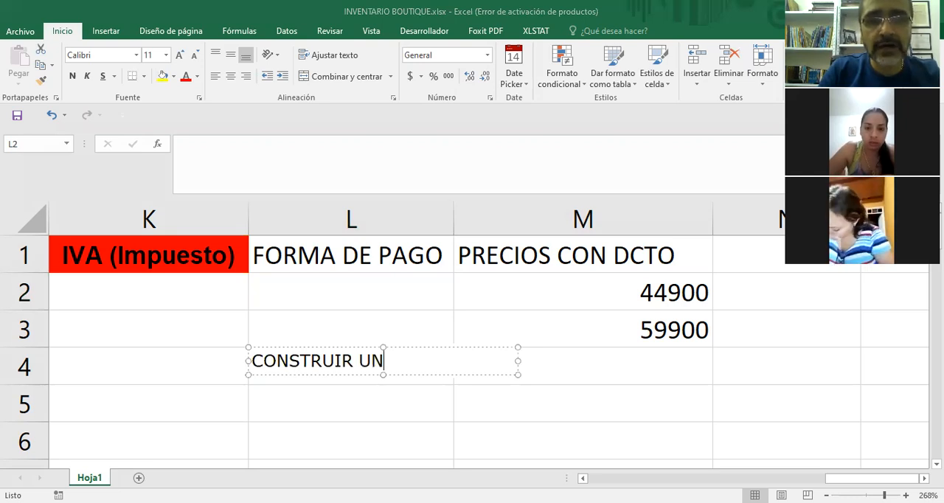
pyautogui.write('A HOJA IND')
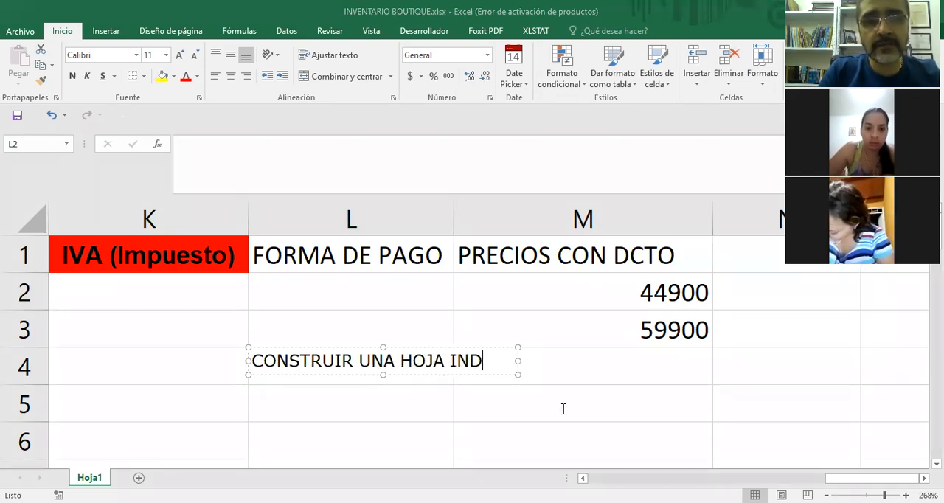
pyautogui.write('EPENDIENT')
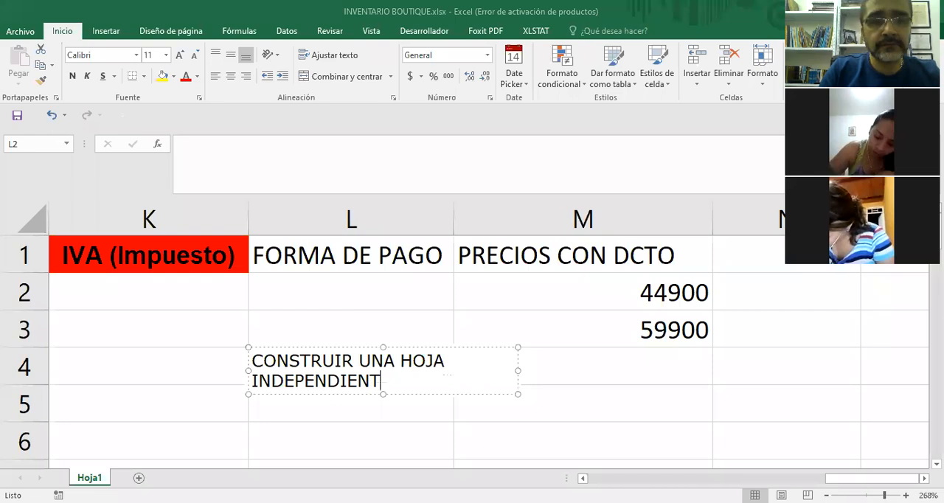
pyautogui.write('E CON LOS D')
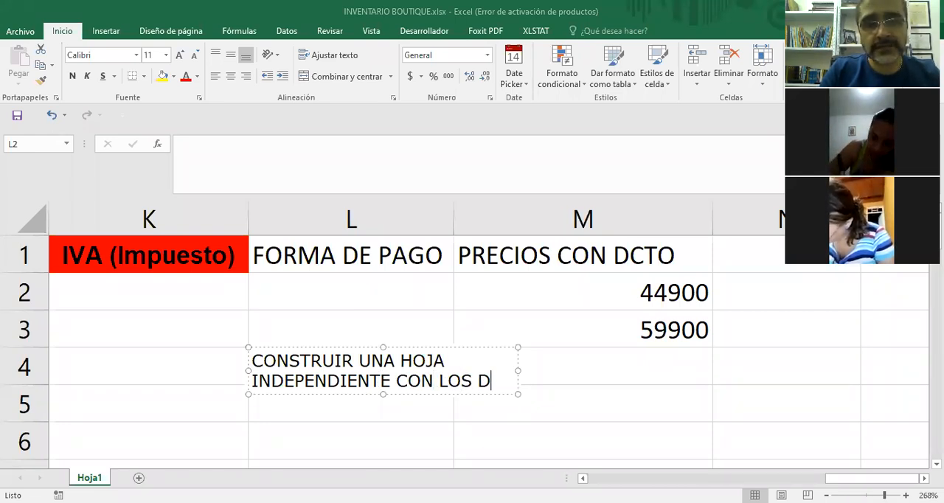
pyautogui.write('ATOS DE LA LISTA')
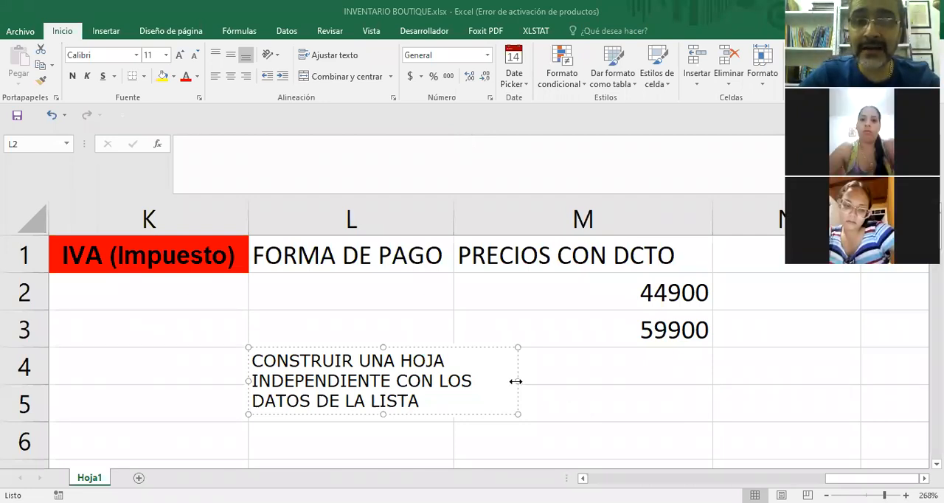
# Narrow the on-screen note's text box to fit its text, and erase the note.
pyautogui.moveTo(516, 381); pyautogui.dragTo(483, 381)
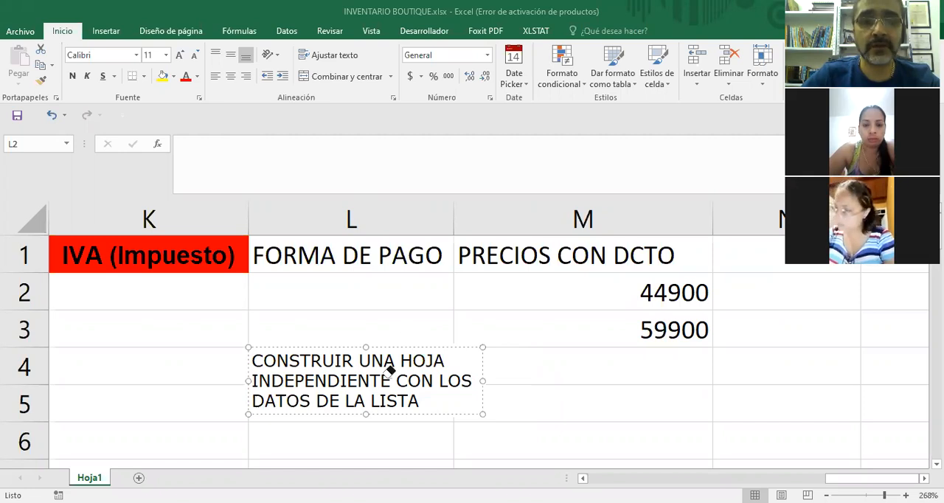
pyautogui.press('Delete')
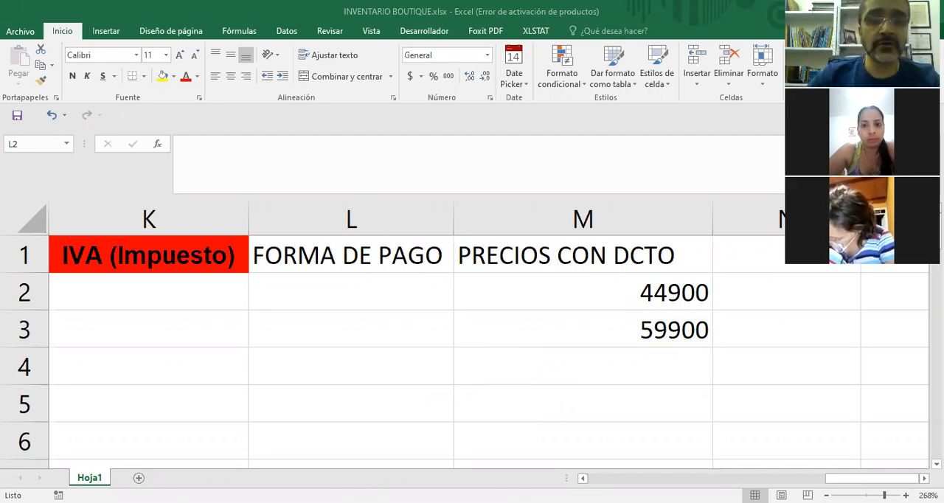
# Add a new worksheet after Hoja1 and rename it LISTA.
pyautogui.click(139, 477)
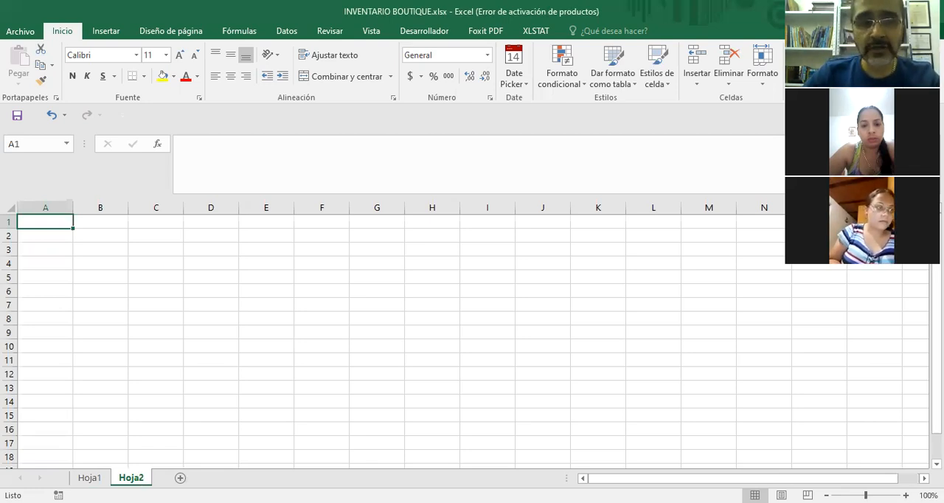
pyautogui.rightClick(135, 478)
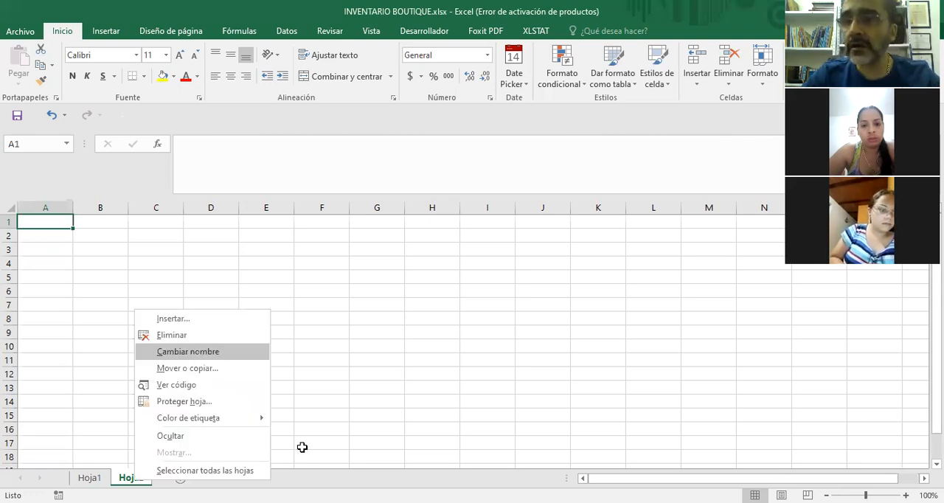
pyautogui.press('Return')
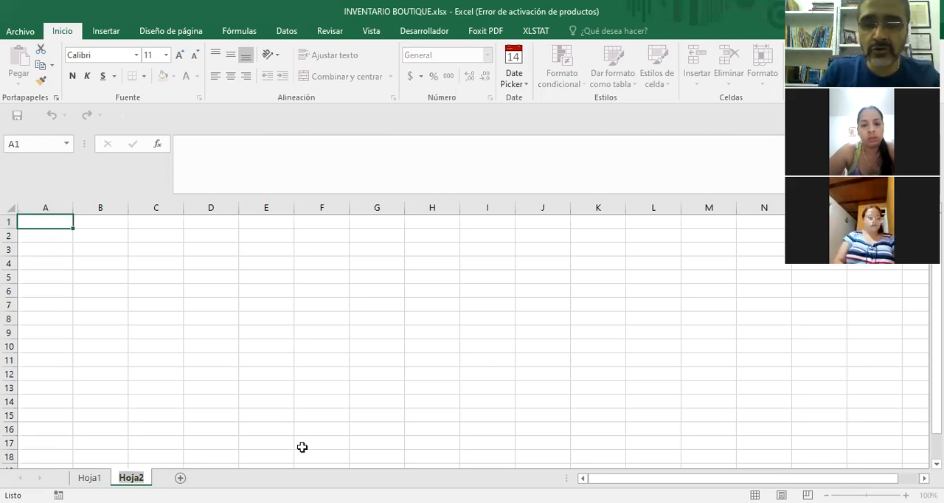
pyautogui.press('BackSpace')
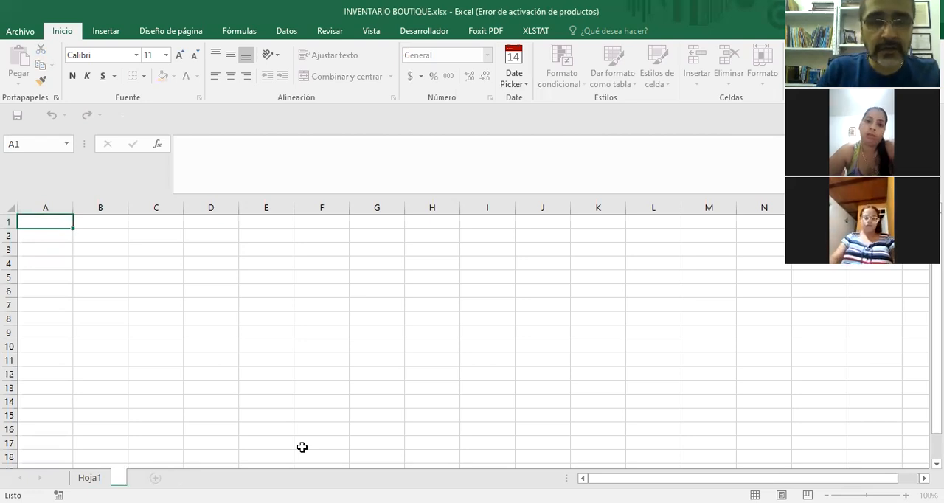
pyautogui.write('LISTA')
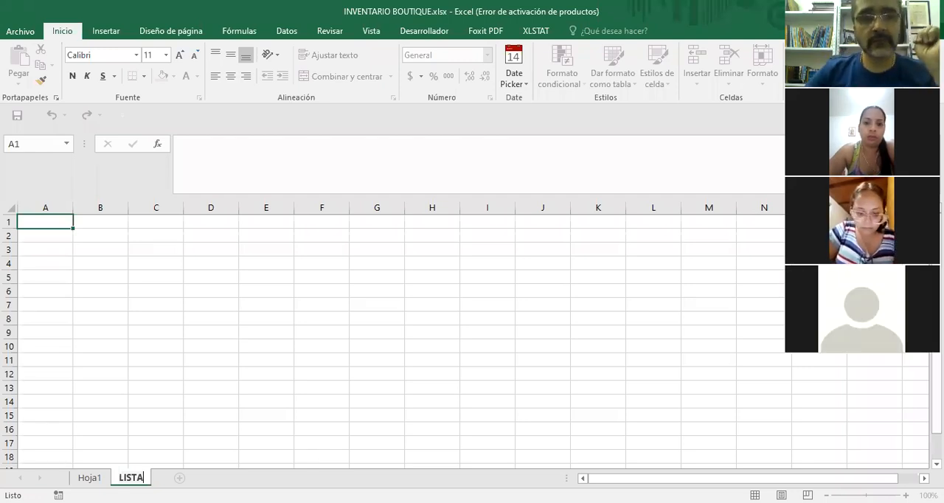
pyautogui.press('Return')
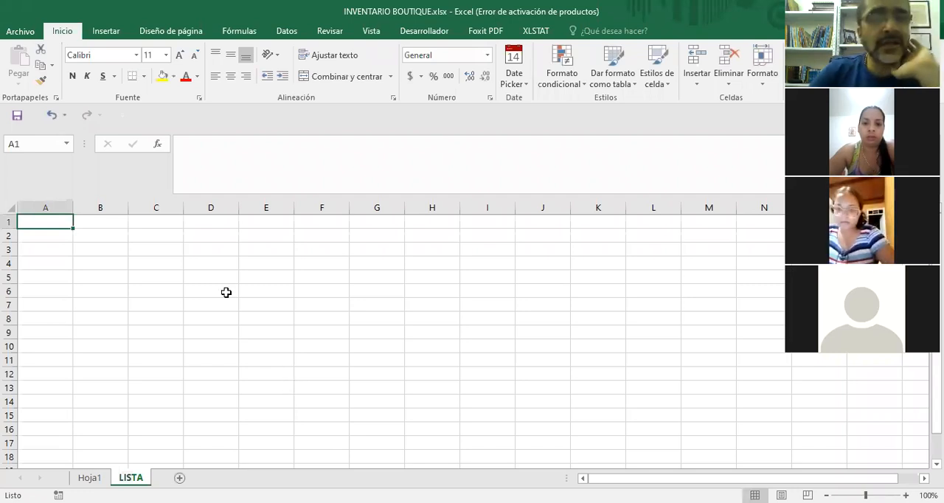
# Enter the payment options CONTADO in A1 and CREDITO in A2 of the LISTA sheet.
pyautogui.click(76, 235)
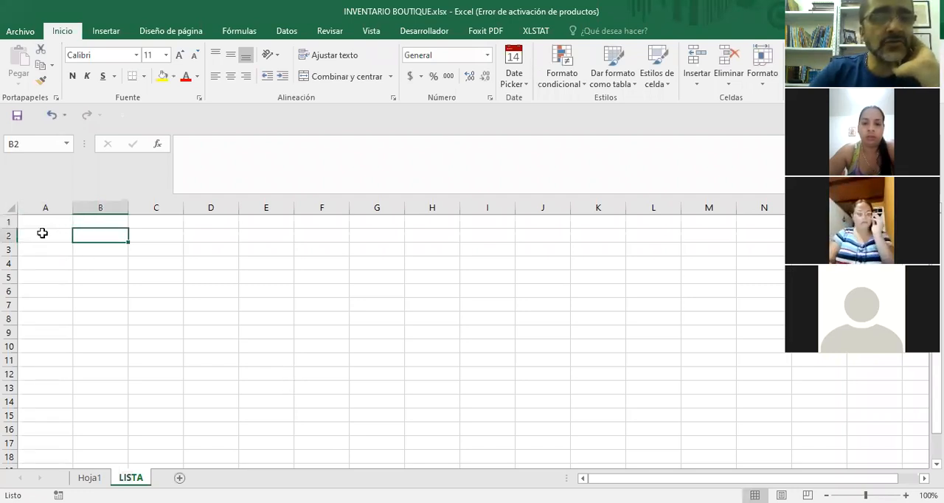
pyautogui.click(45, 233)
pyautogui.press('Up')
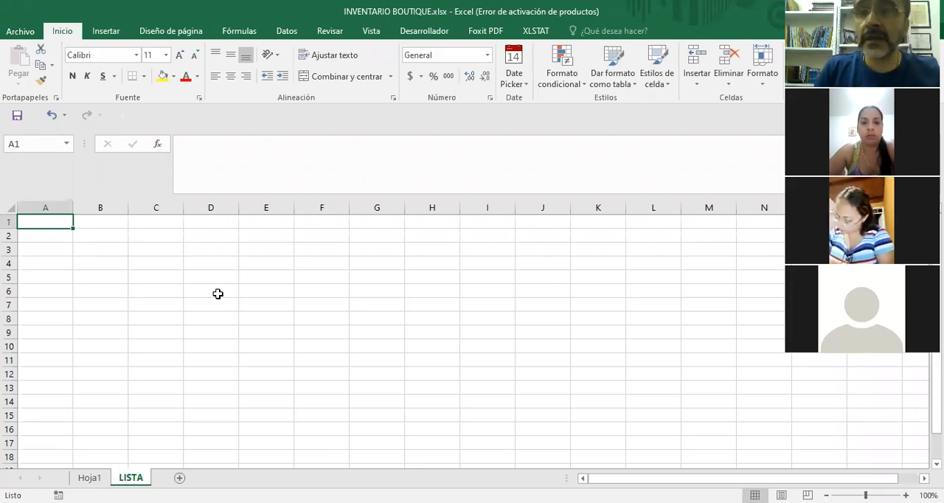
pyautogui.write('CON')
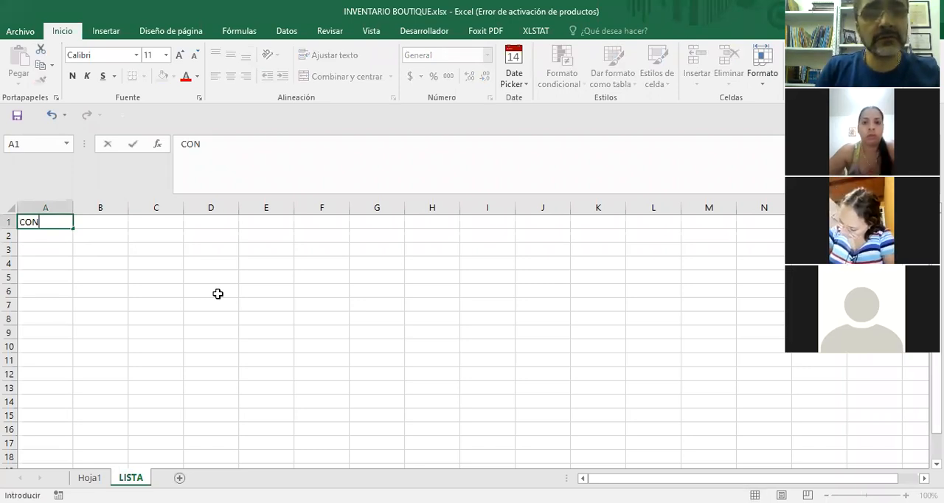
pyautogui.write('TADO')
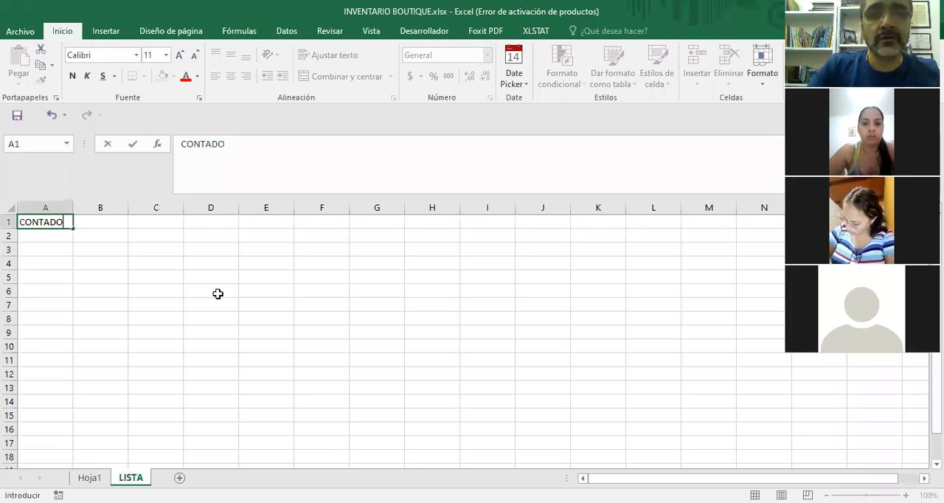
pyautogui.click(58, 237)
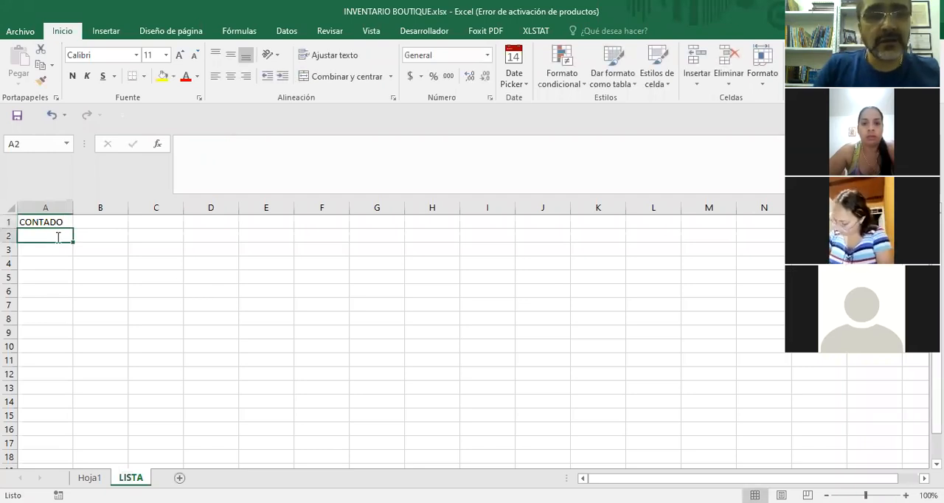
pyautogui.write('CREDITO')
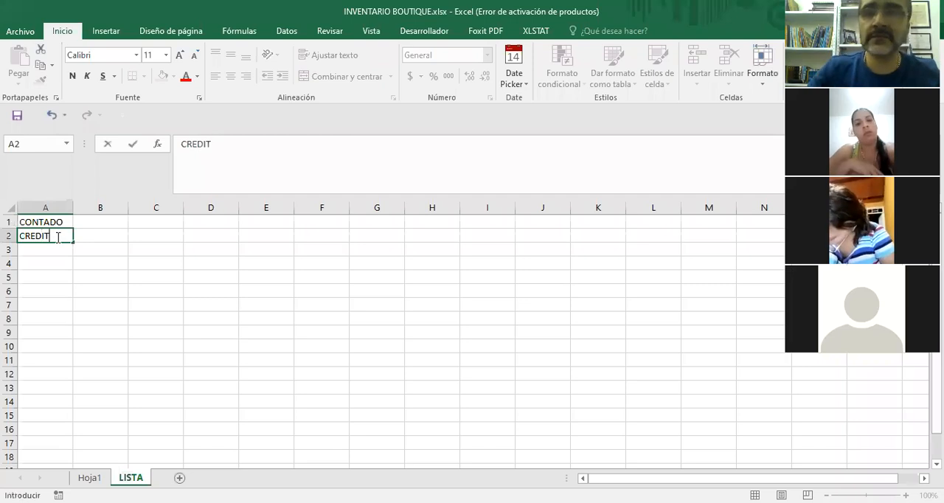
pyautogui.click(111, 278)
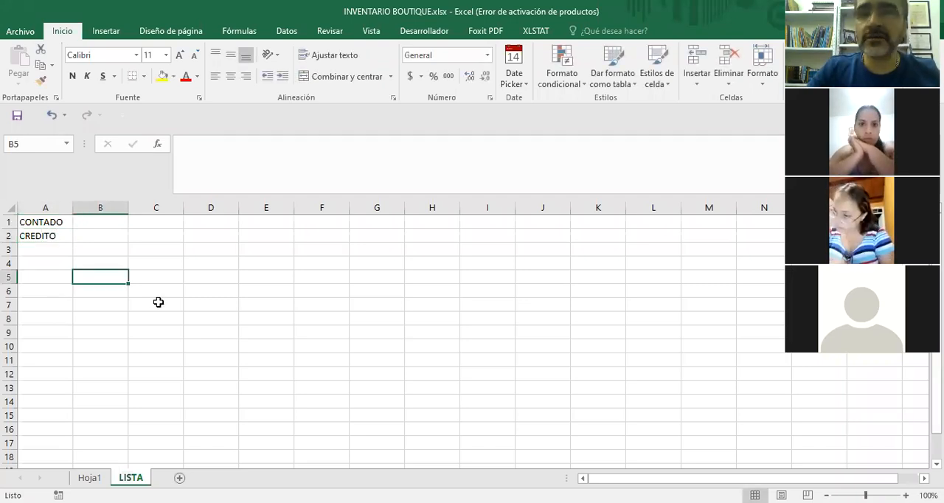
# Add OTRO VALOR in A3 as the third payment option.
pyautogui.press('Left')
pyautogui.press('Up')
pyautogui.press('Up')
pyautogui.press('Up')
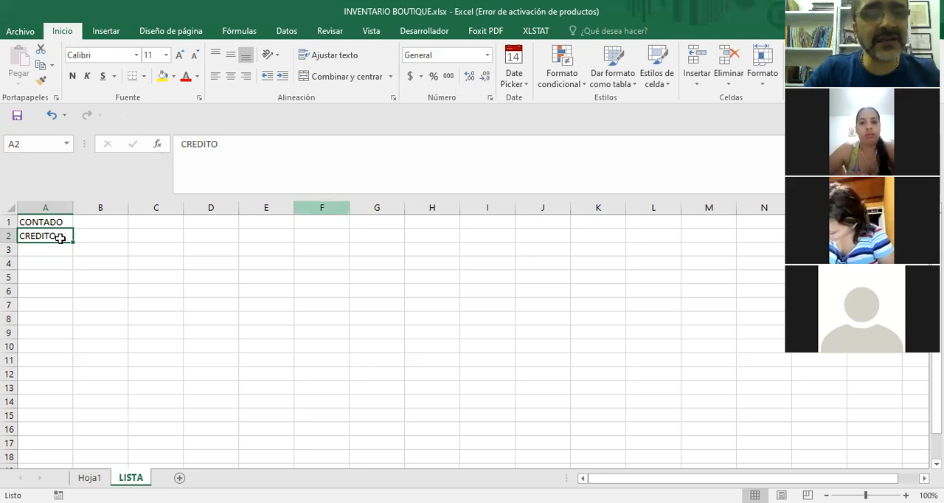
pyautogui.press('Down')
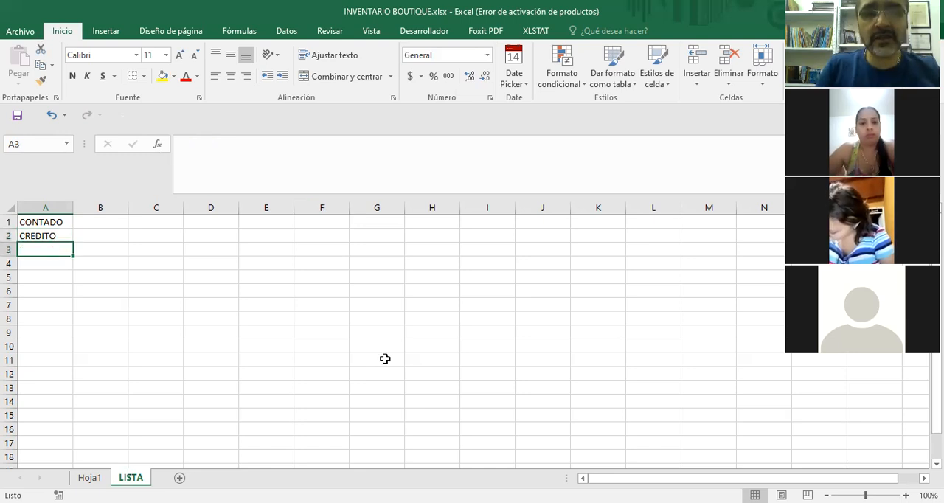
pyautogui.write('OTR')
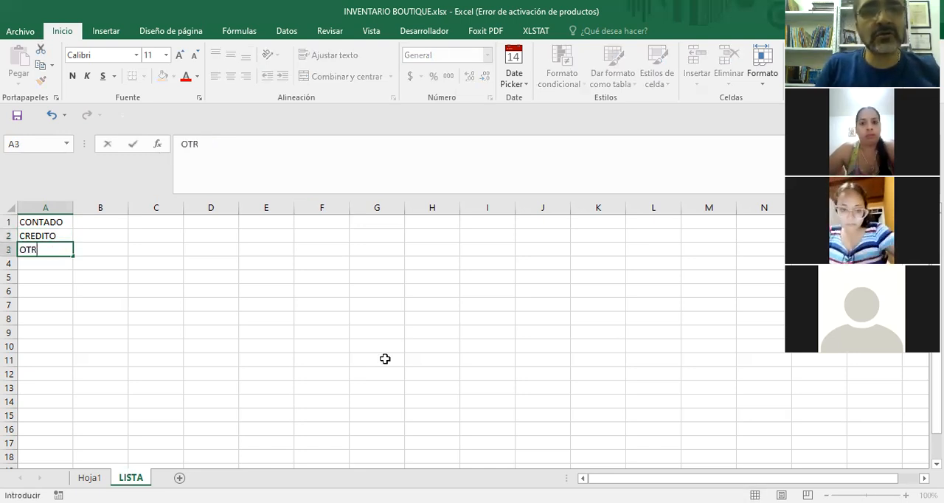
pyautogui.write('O')
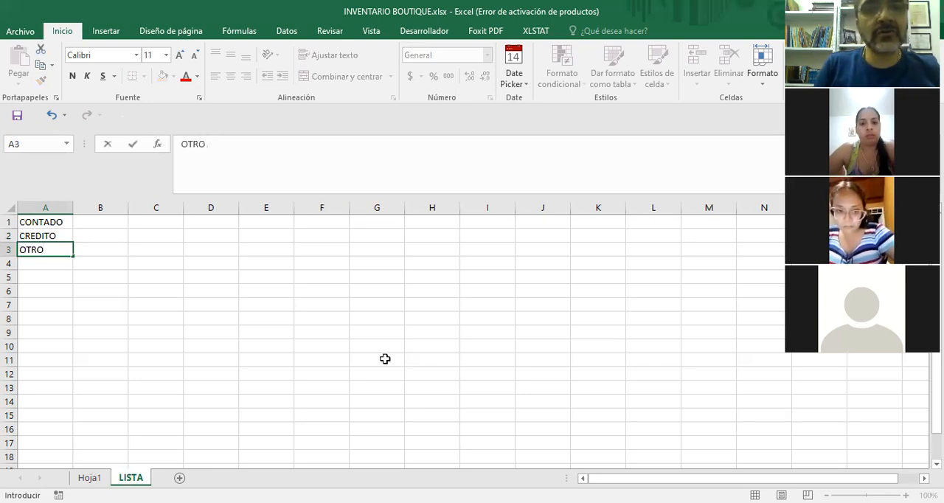
pyautogui.write(' VALOR')
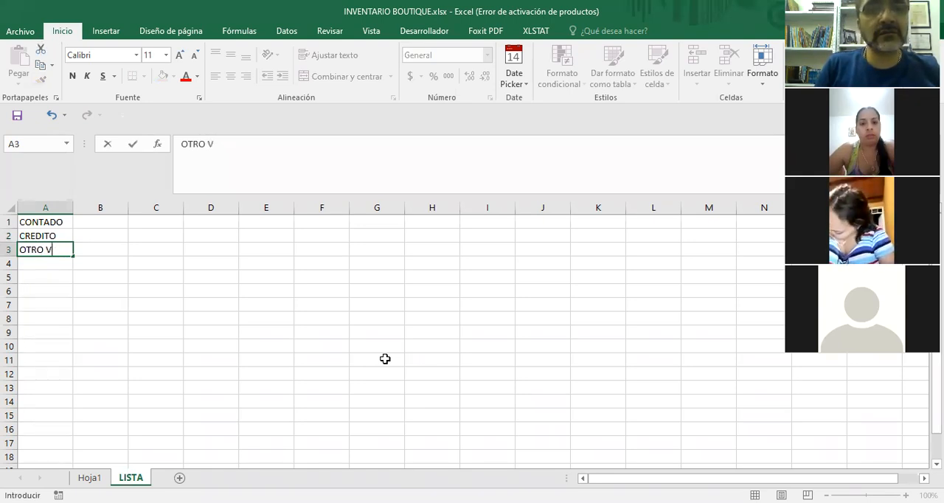
pyautogui.click(248, 321)
pyautogui.click(53, 253)
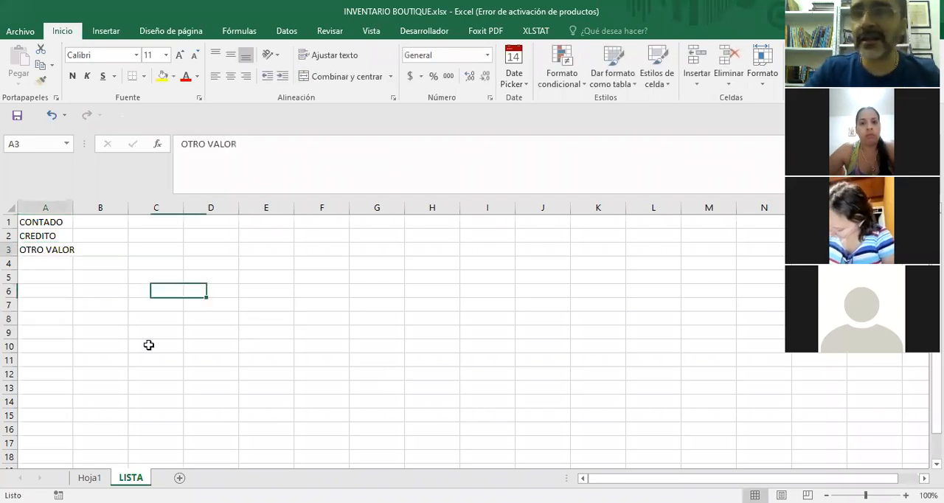
pyautogui.click(46, 223)
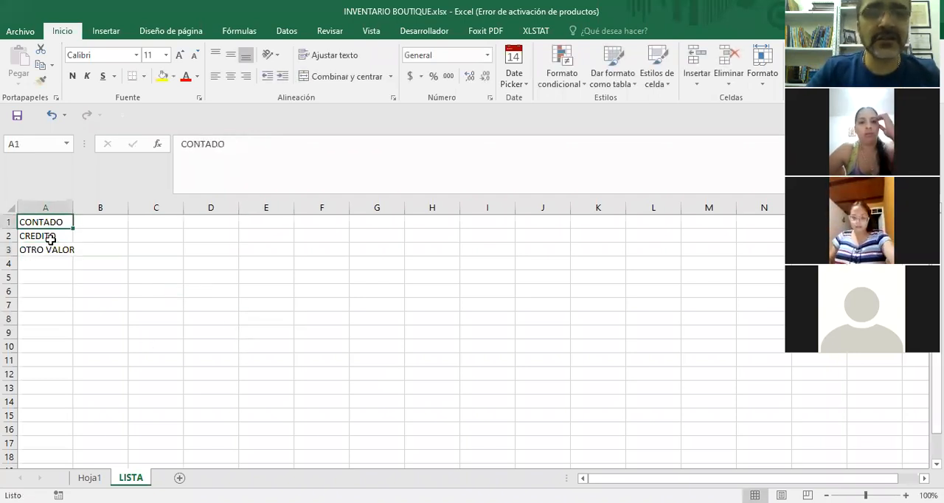
pyautogui.press('Down')
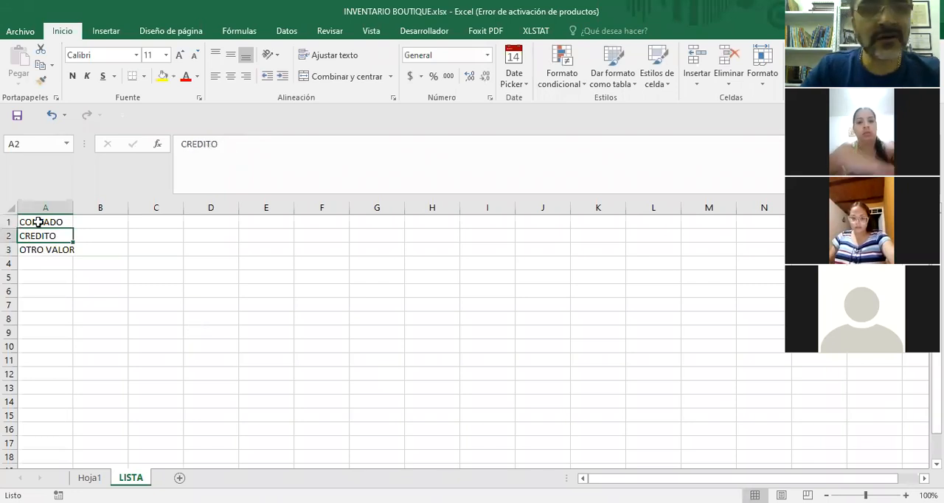
pyautogui.press('Up')
pyautogui.press('Down')
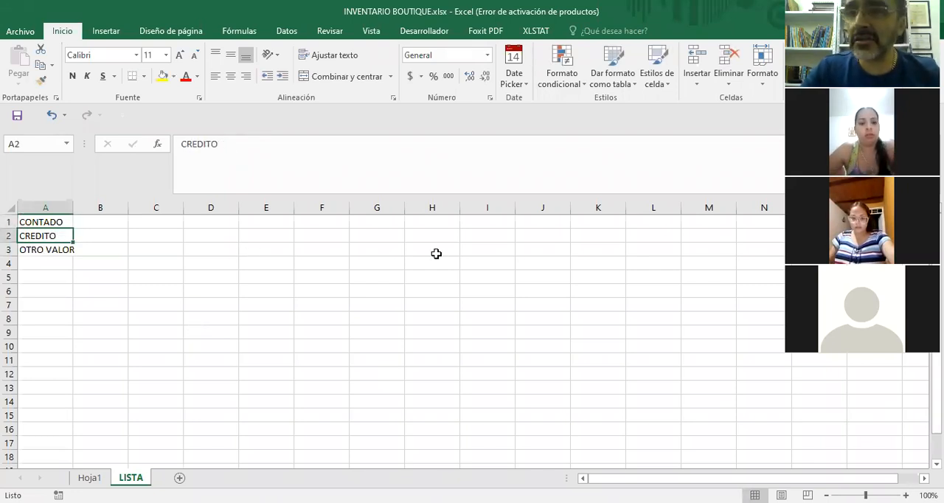
pyautogui.click(152, 347)
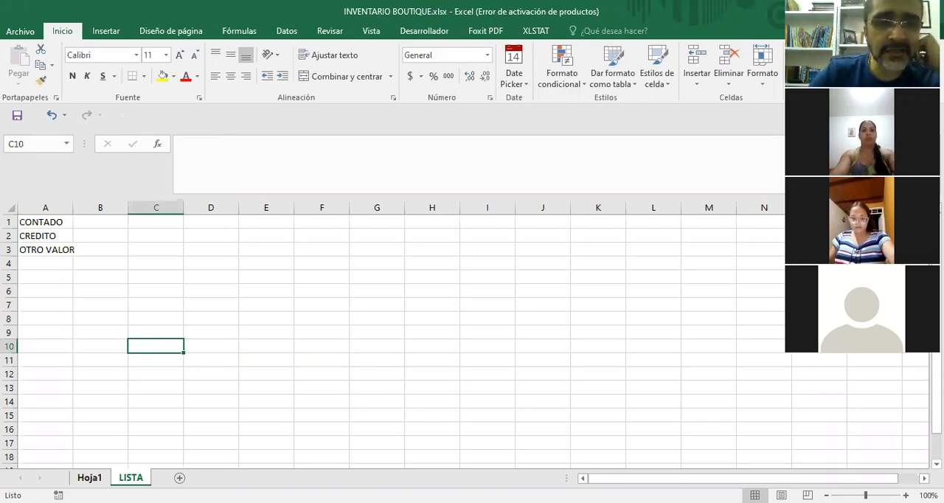
# Return to Hoja1 and select the FORMA DE PAGO cells L2:L32 below the header.
pyautogui.hotkey('ctrl', 'pageup')
pyautogui.click(408, 375)
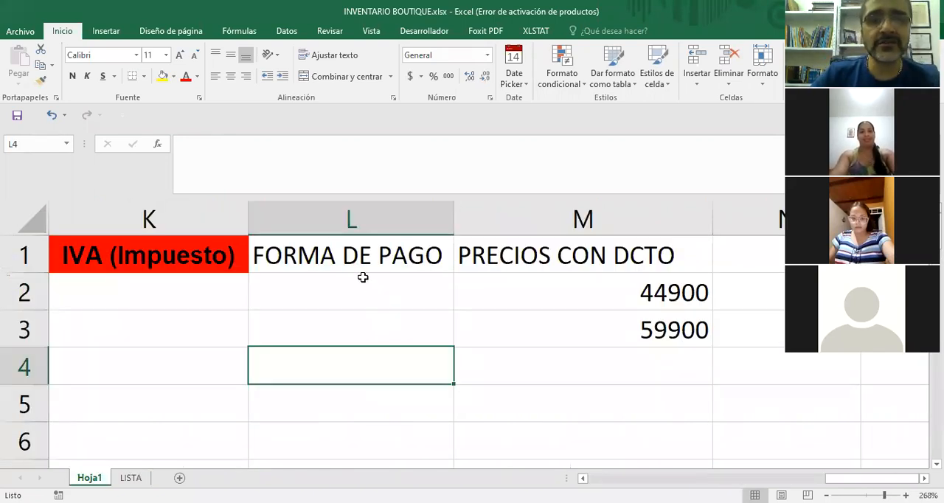
pyautogui.click(363, 277)
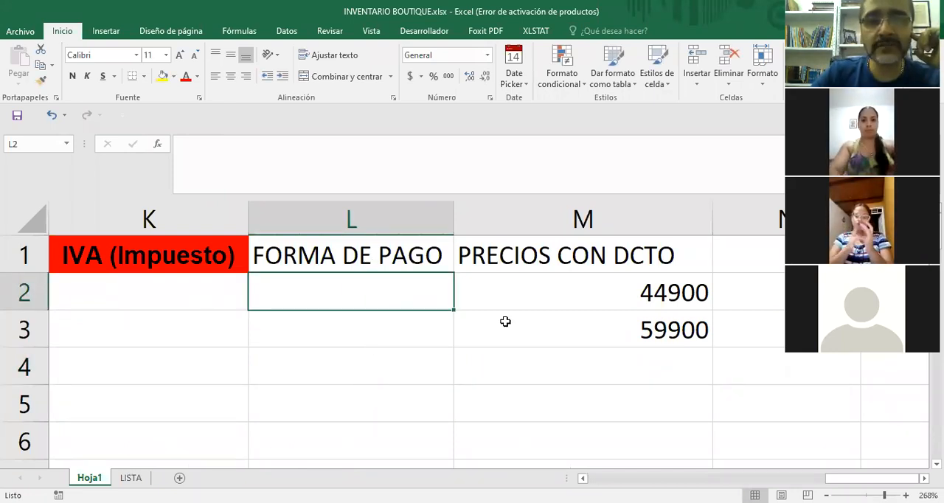
pyautogui.moveTo(364, 287); pyautogui.dragTo(362, 446)
pyautogui.moveTo(362, 413)
pyautogui.mouseDown()
pyautogui.moveTo(362, 446)
pyautogui.moveTo(362, 403)
pyautogui.mouseUp()
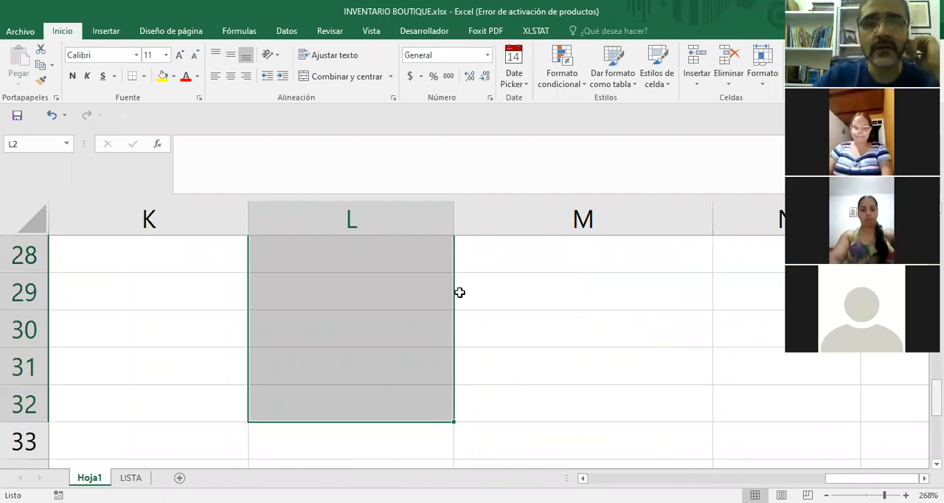
pyautogui.scroll(9, 735, 32)
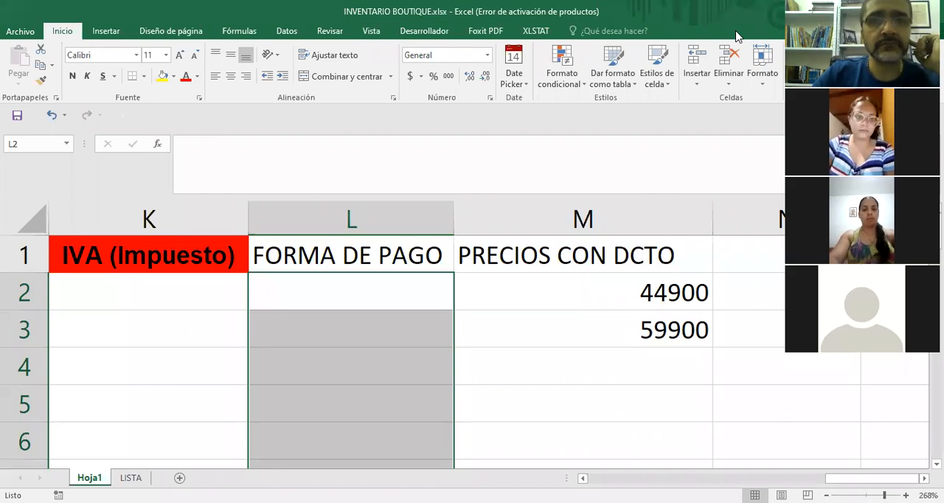
# Draw an on-screen annotation arrow down to the FORMA DE PAGO cells, and erase it.
pyautogui.click(377, 292)
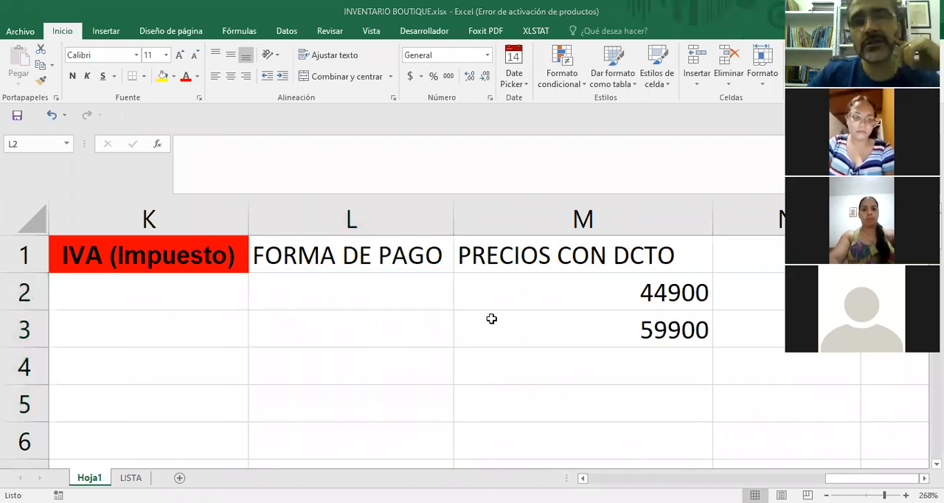
pyautogui.click(491, 318)
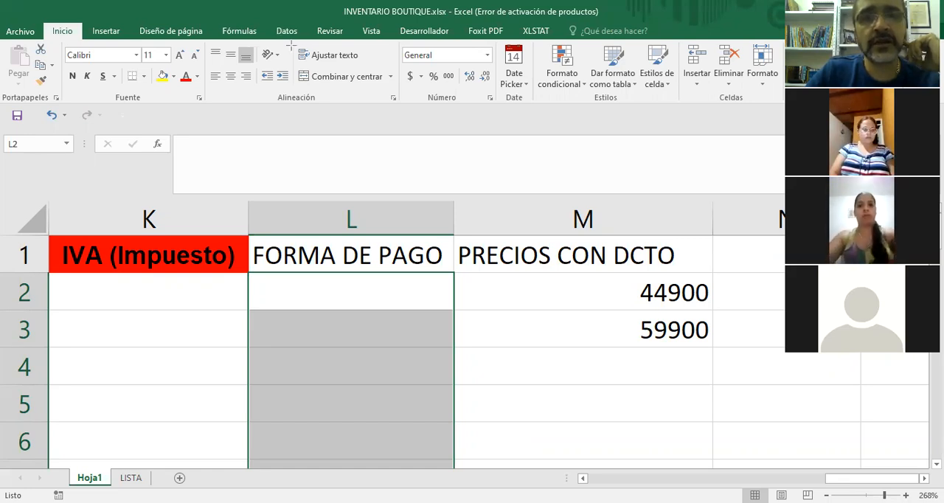
pyautogui.moveTo(359, 125)
pyautogui.mouseDown()
pyautogui.moveTo(374, 137)
pyautogui.moveTo(344, 114)
pyautogui.moveTo(310, 126)
pyautogui.moveTo(414, 254)
pyautogui.moveTo(368, 297)
pyautogui.moveTo(432, 351)
pyautogui.mouseUp()
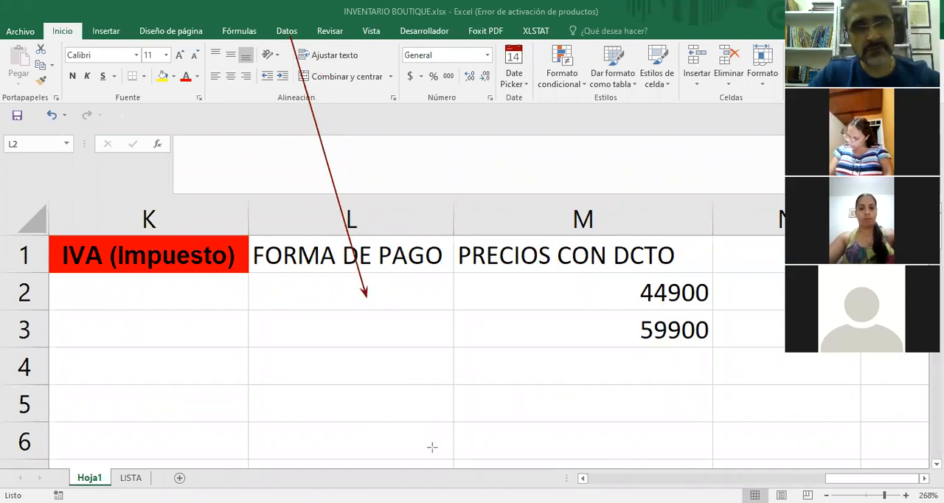
pyautogui.hotkey('ctrl', 'z')
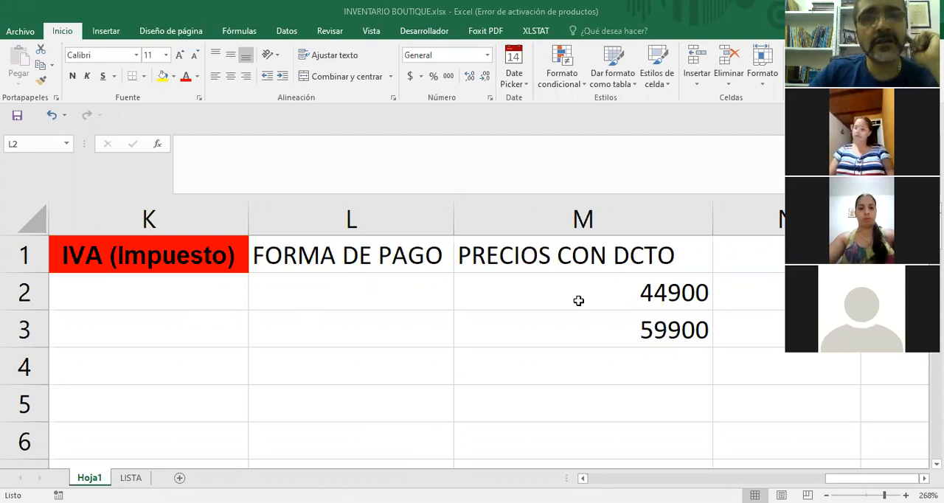
# Open data validation for the selected FORMA DE PAGO cells and set the allowed criterion to Lista.
pyautogui.hotkey('ctrl', 'shift', 'Down')
pyautogui.click(287, 31)
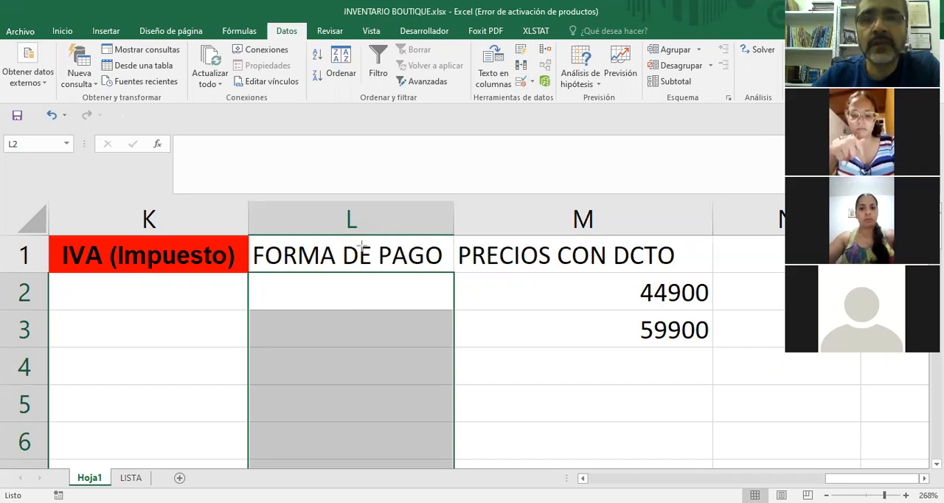
pyautogui.moveTo(525, 86); pyautogui.dragTo(362, 245)
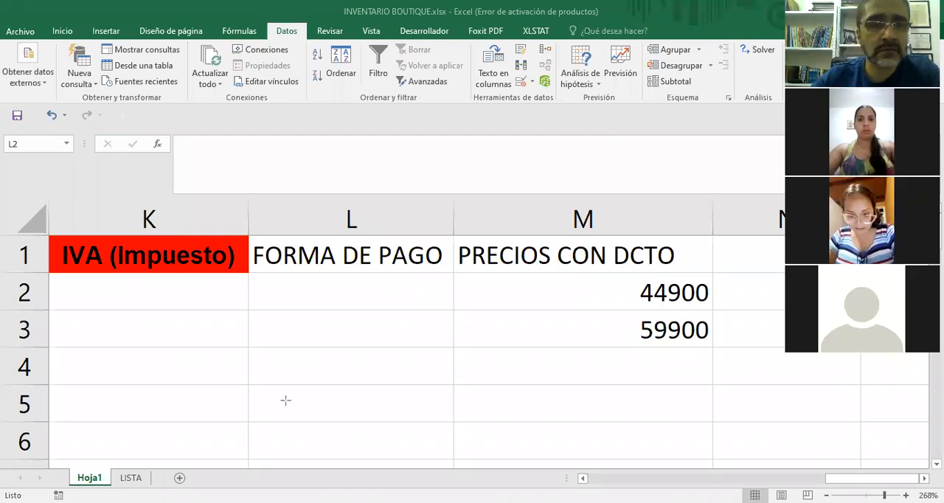
pyautogui.click(534, 85)
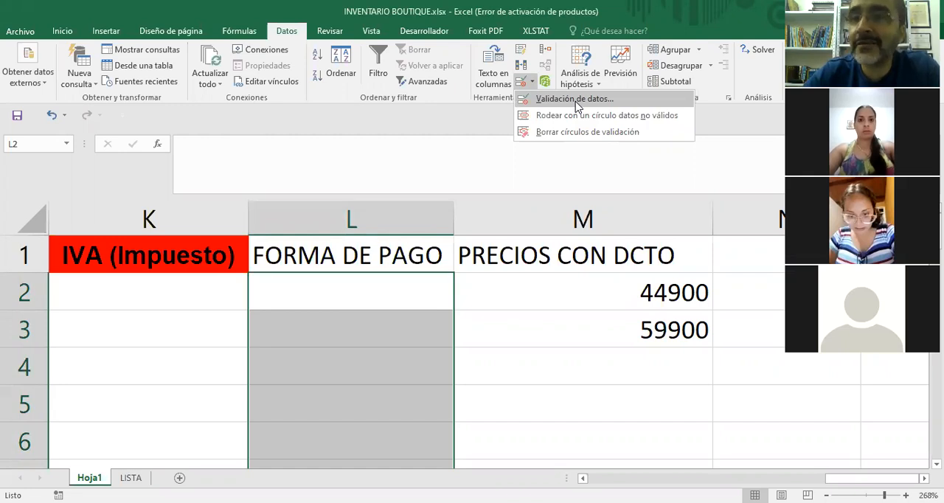
pyautogui.click(575, 104)
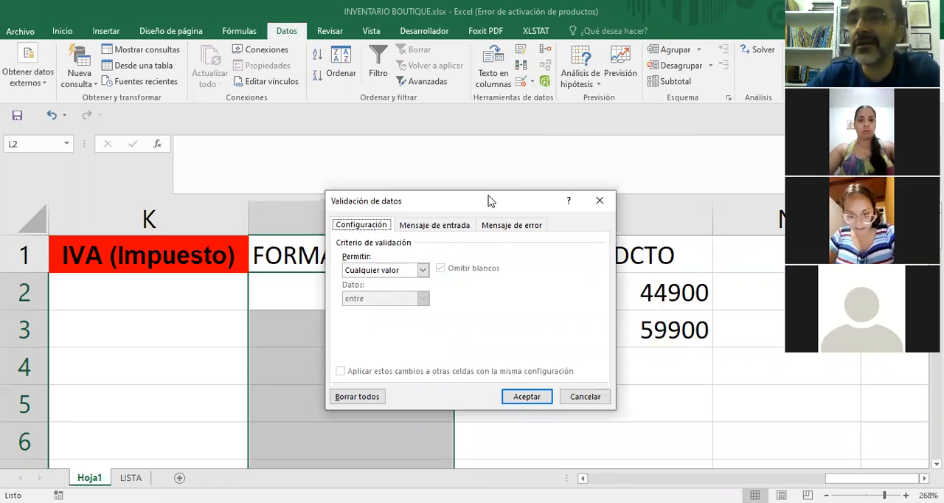
pyautogui.moveTo(488, 200); pyautogui.dragTo(599, 56)
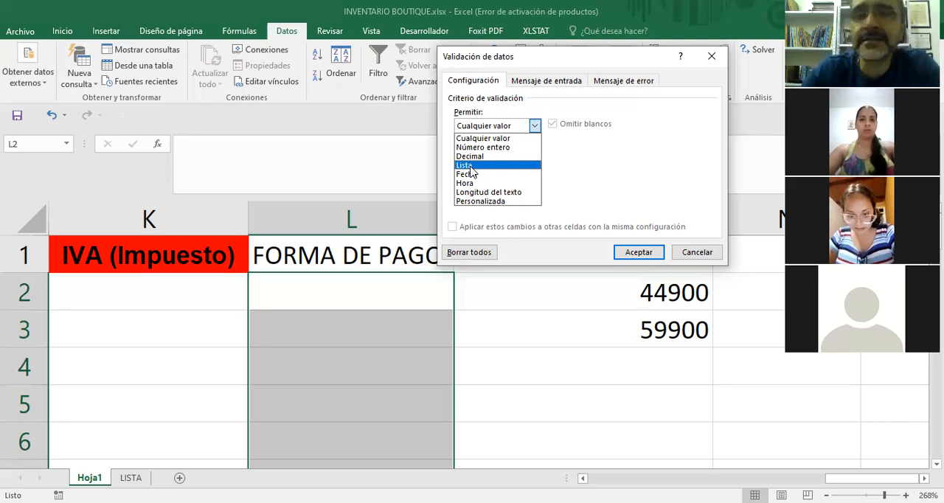
pyautogui.click(471, 166)
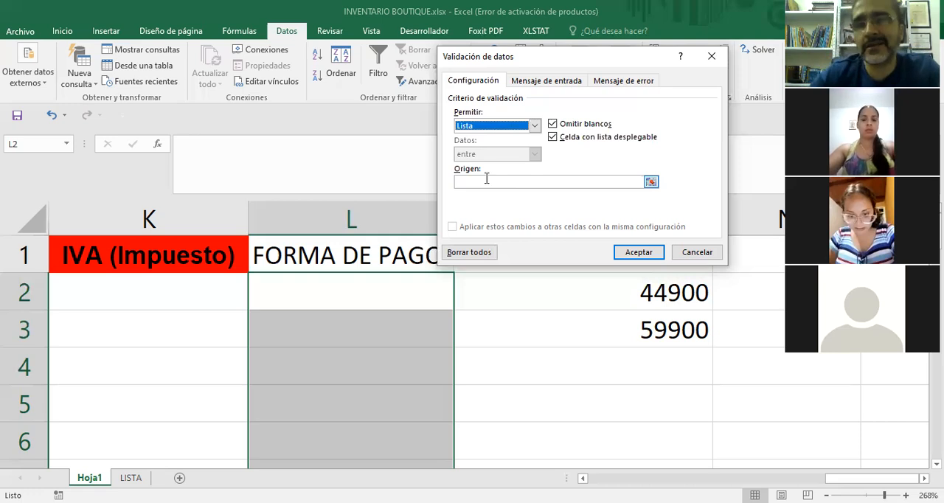
# Set the validation list's source to =LISTA!$A$1:$A$3 and apply the validation to the FORMA DE PAGO cells.
pyautogui.click(651, 182)
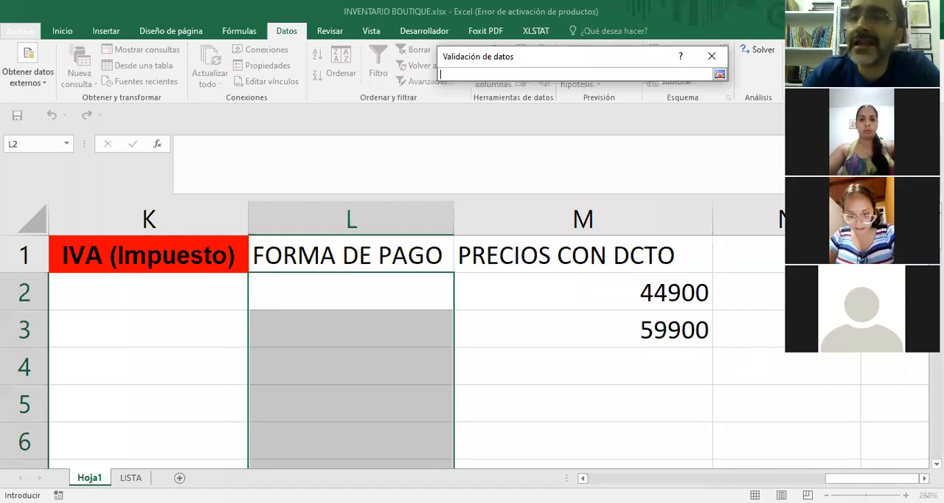
pyautogui.hotkey('alt', 'Tab')
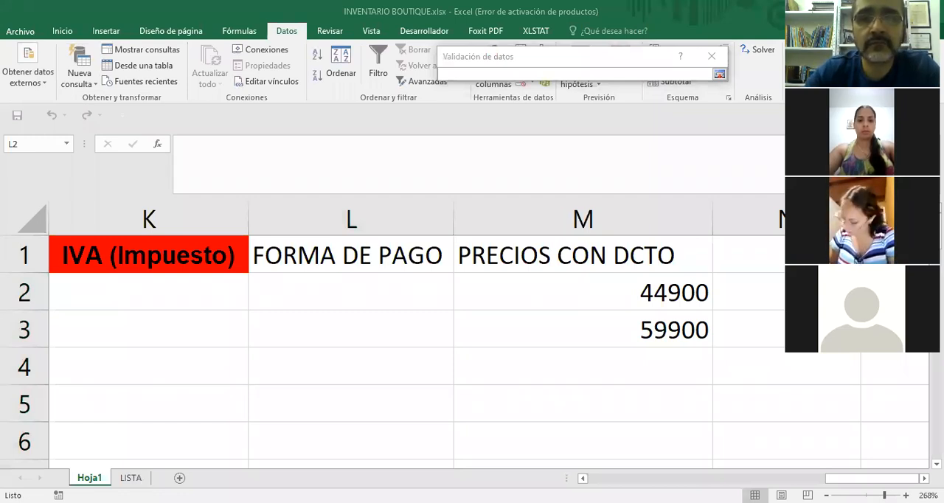
pyautogui.click(720, 76)
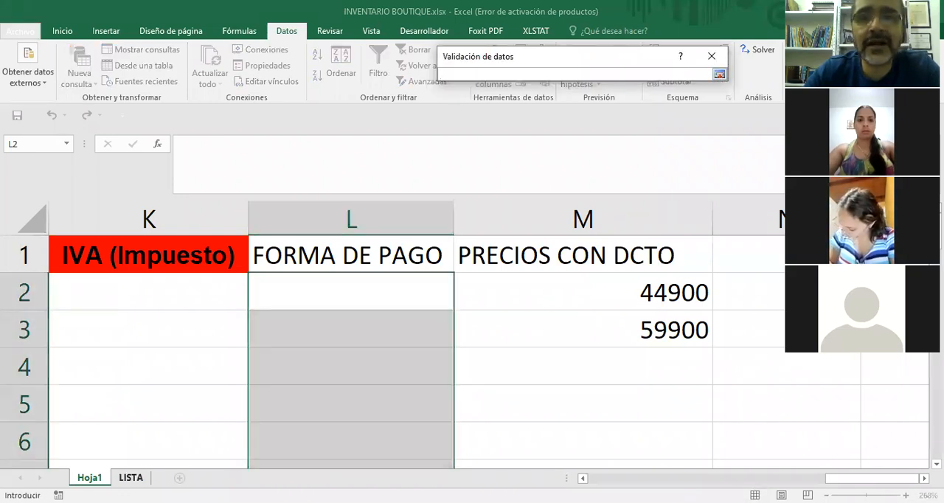
pyautogui.click(131, 477)
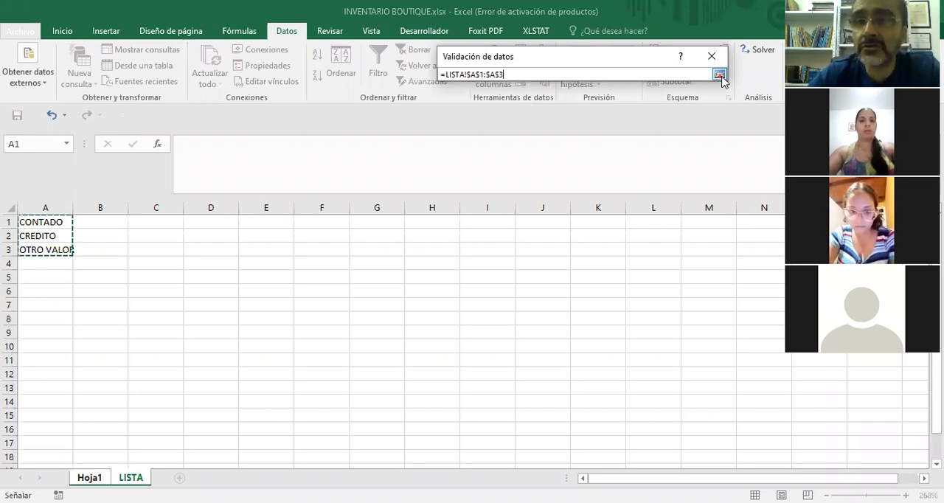
pyautogui.press('Return')
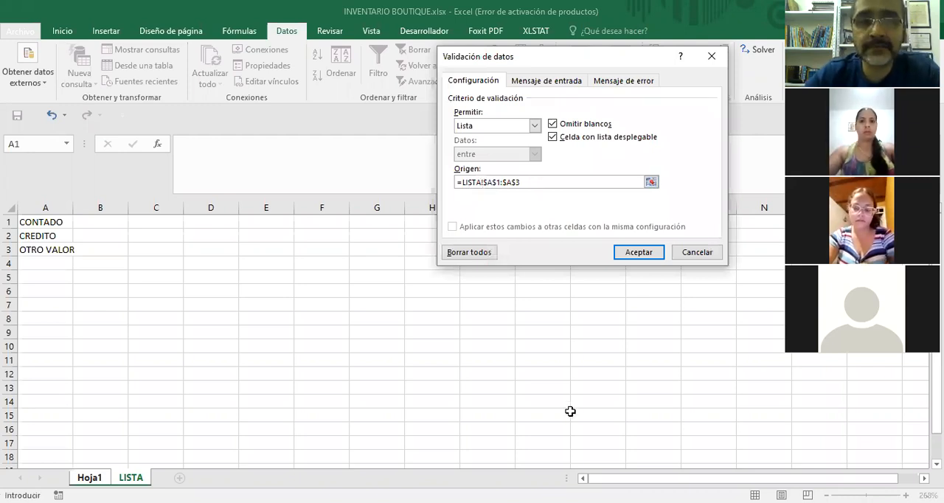
pyautogui.click(639, 258)
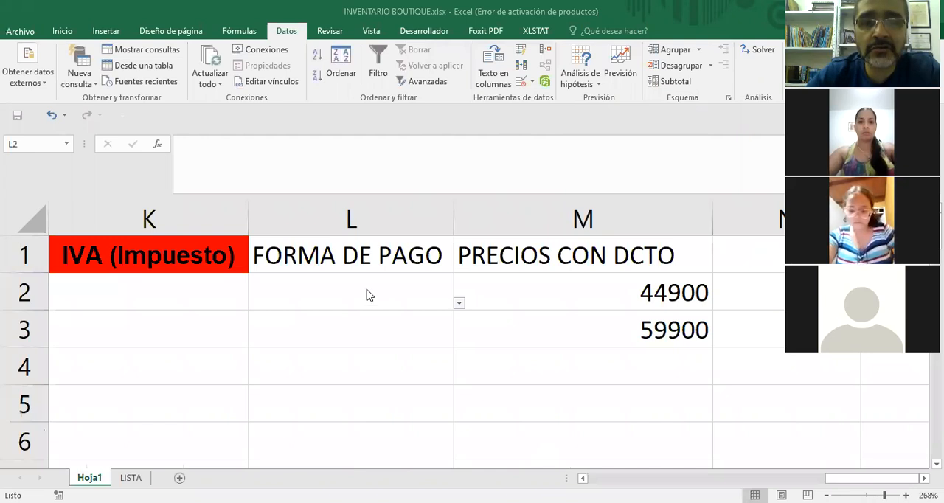
# Choose CONTADO from the drop-down list in cell L2 of the FORMA DE PAGO column.
pyautogui.click(399, 296)
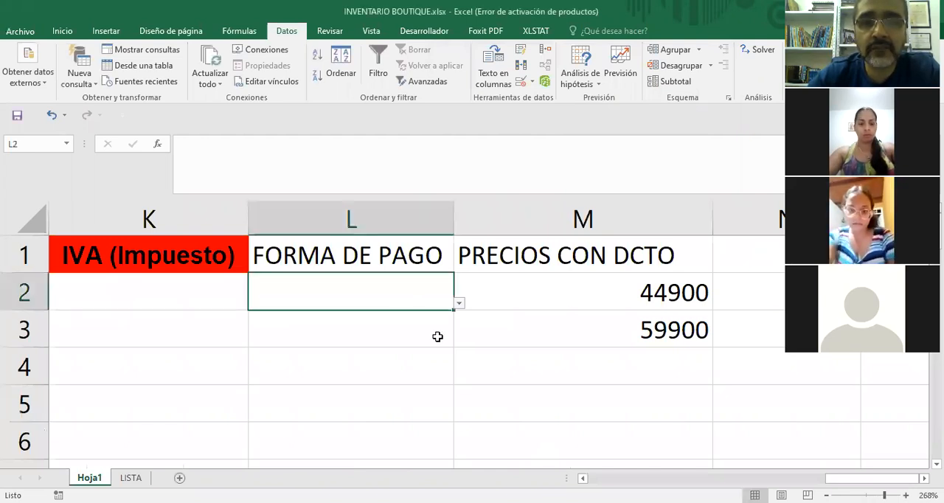
pyautogui.click(405, 325)
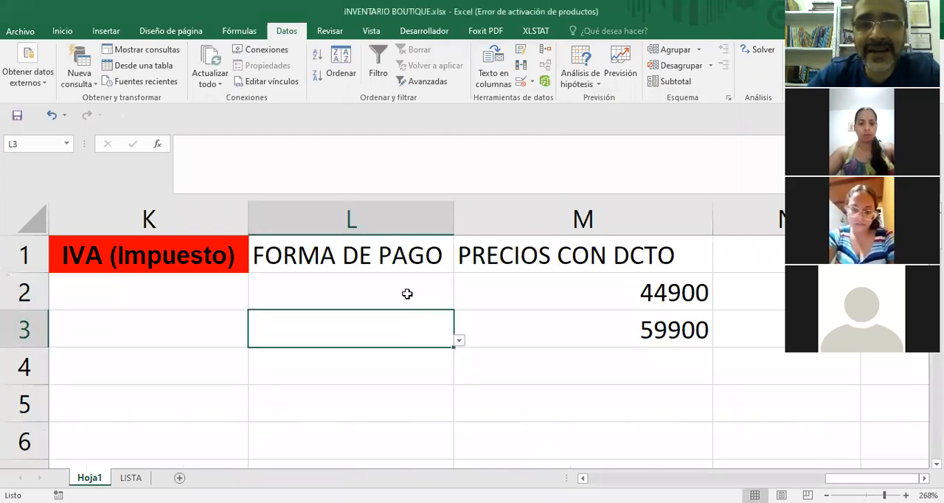
pyautogui.click(413, 299)
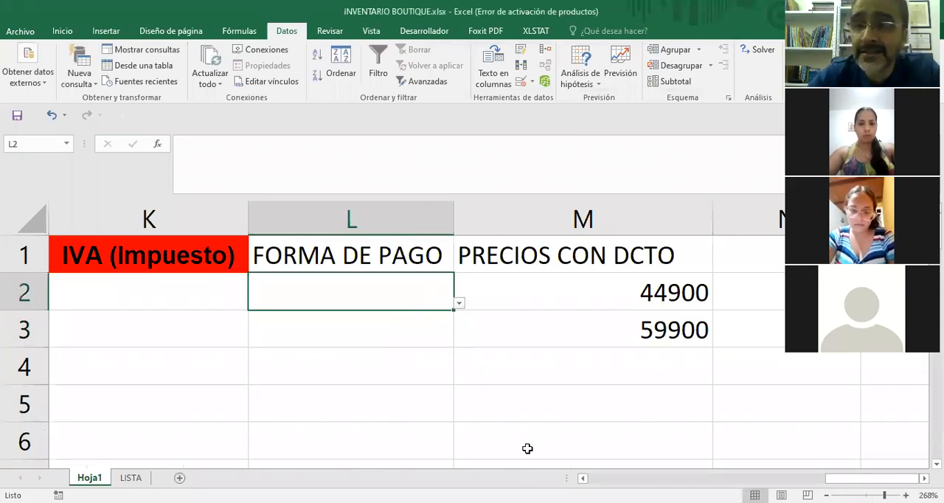
pyautogui.click(458, 304)
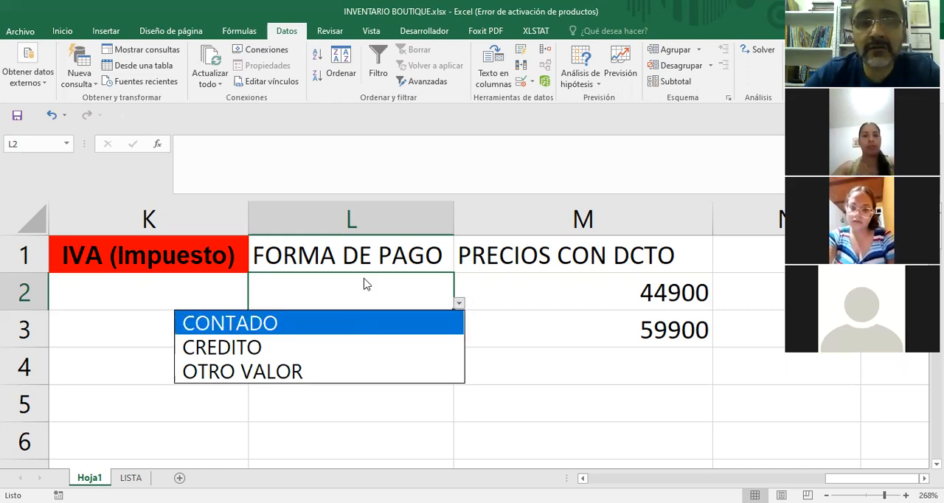
pyautogui.click(262, 331)
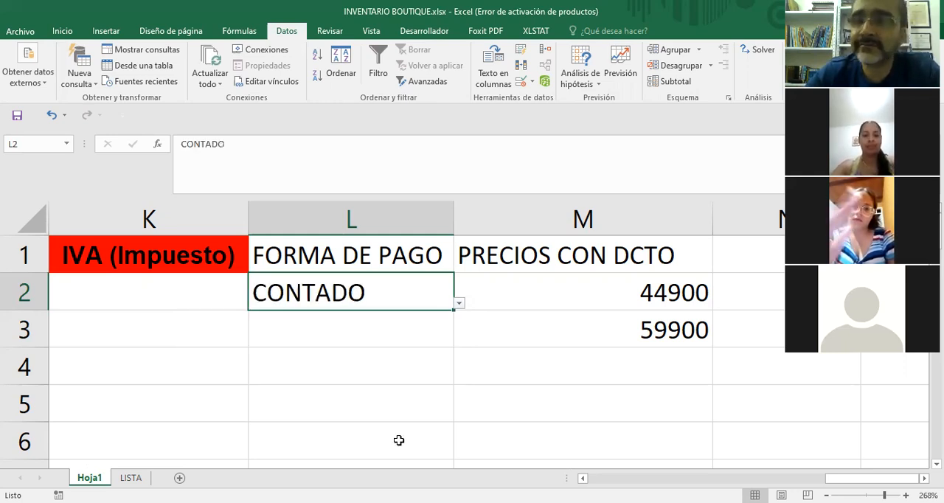
# Choose CREDITO in cell L3 and OTRO VALOR in cell L4 from their drop-down lists.
pyautogui.click(377, 340)
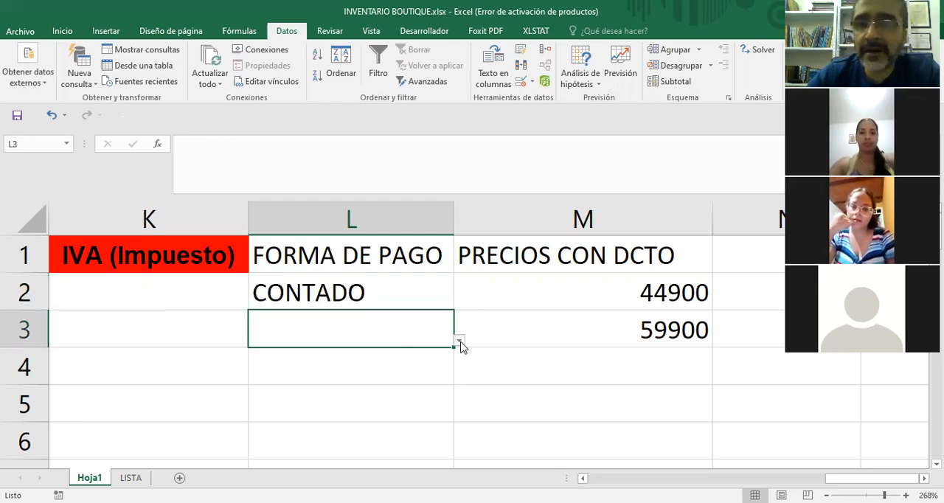
pyautogui.click(459, 341)
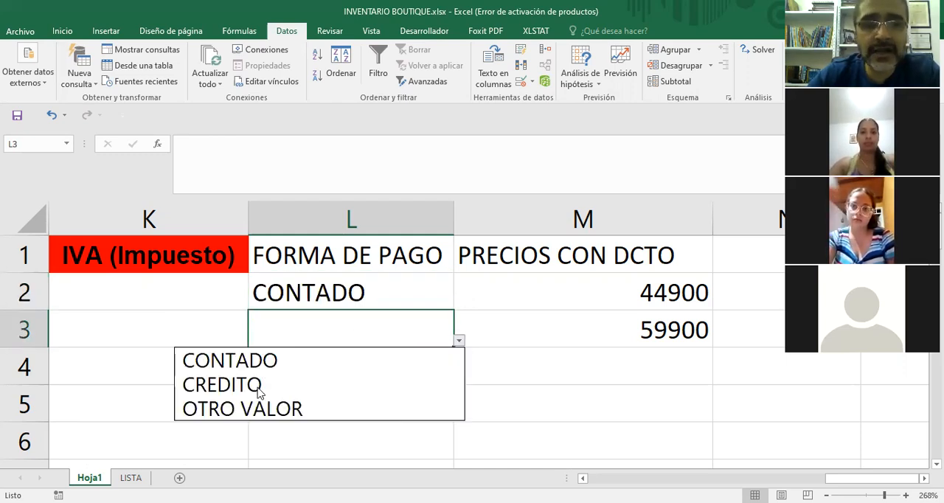
pyautogui.press('Return')
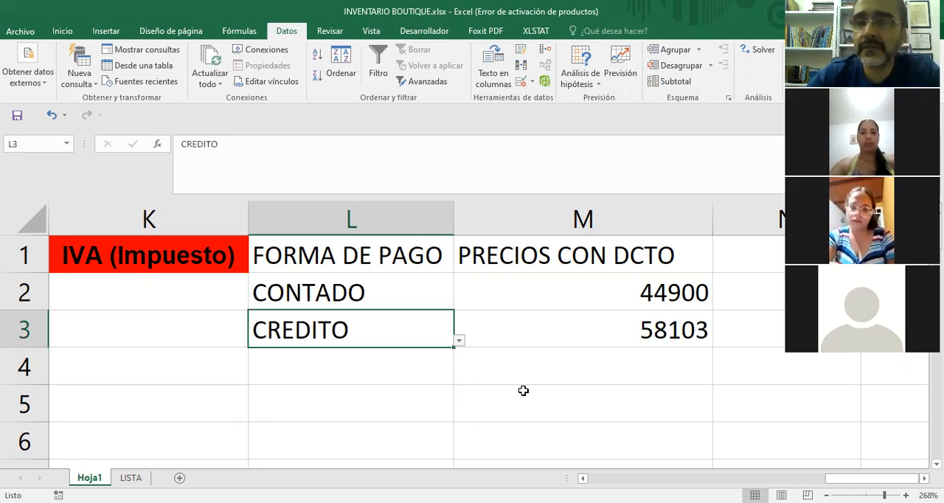
pyautogui.press('Return')
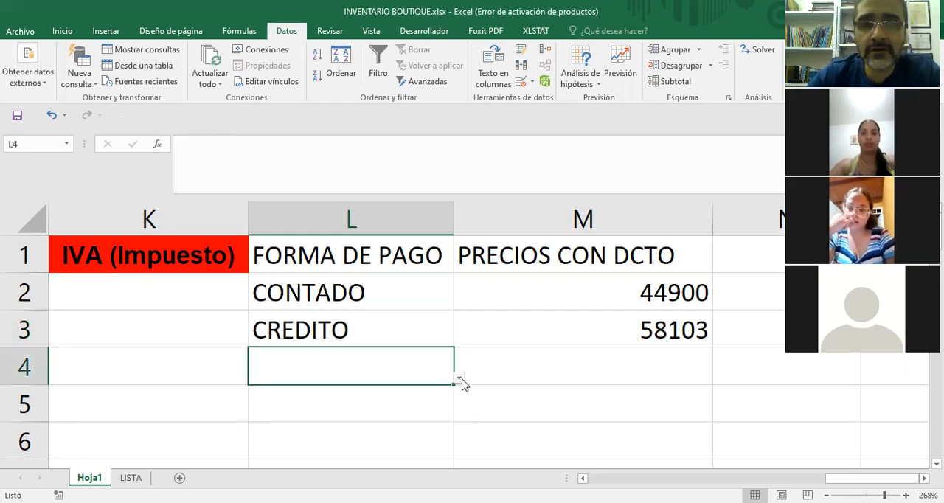
pyautogui.click(459, 379)
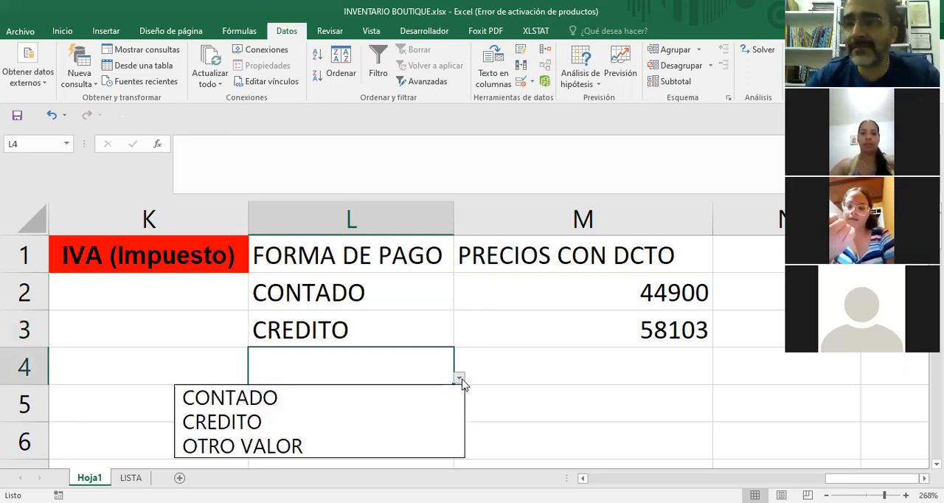
pyautogui.click(306, 448)
pyautogui.click(507, 402)
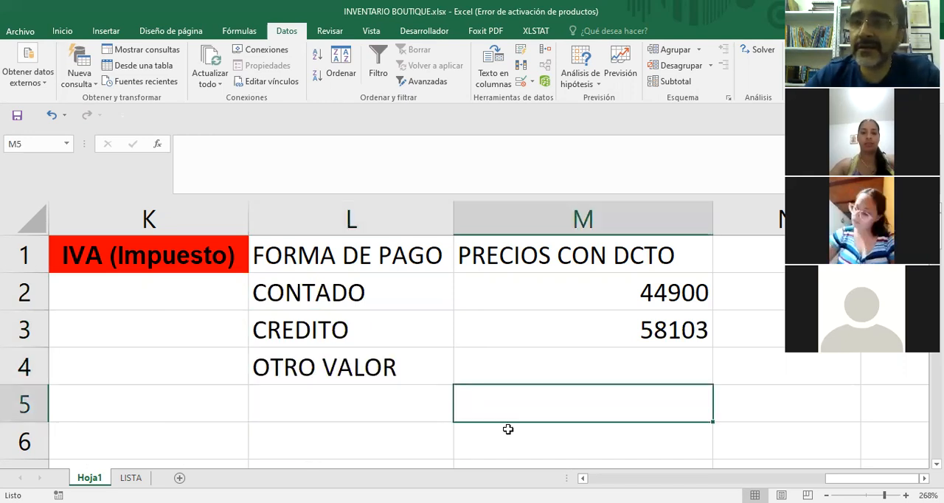
# Look at the payment options offered by the drop-down list in cell L5 without choosing one.
pyautogui.click(357, 398)
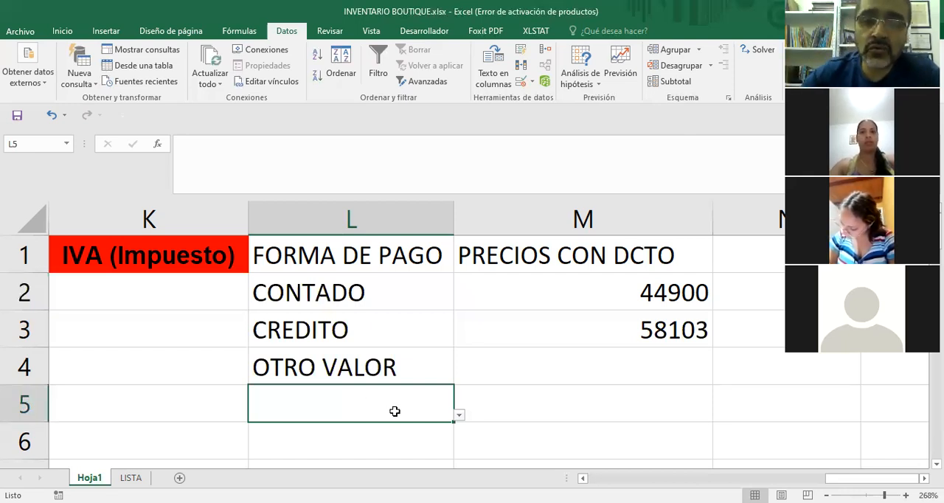
pyautogui.click(458, 416)
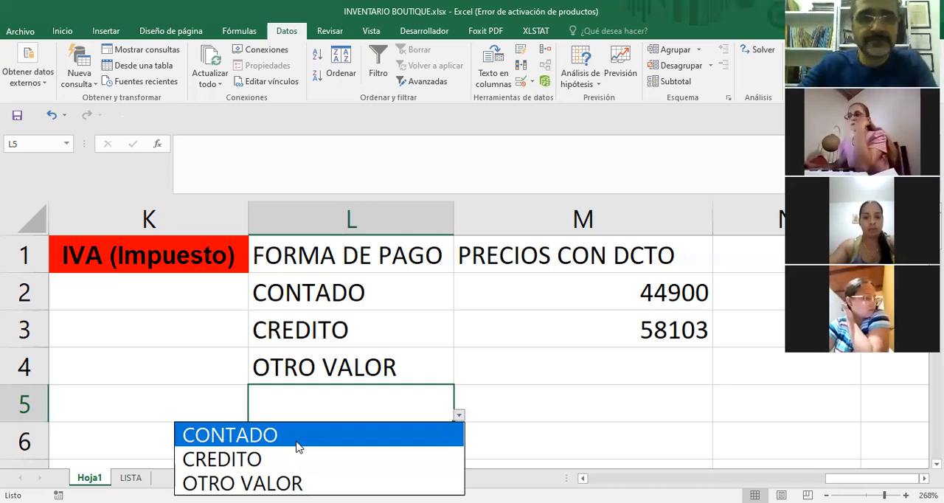
pyautogui.press('Escape')
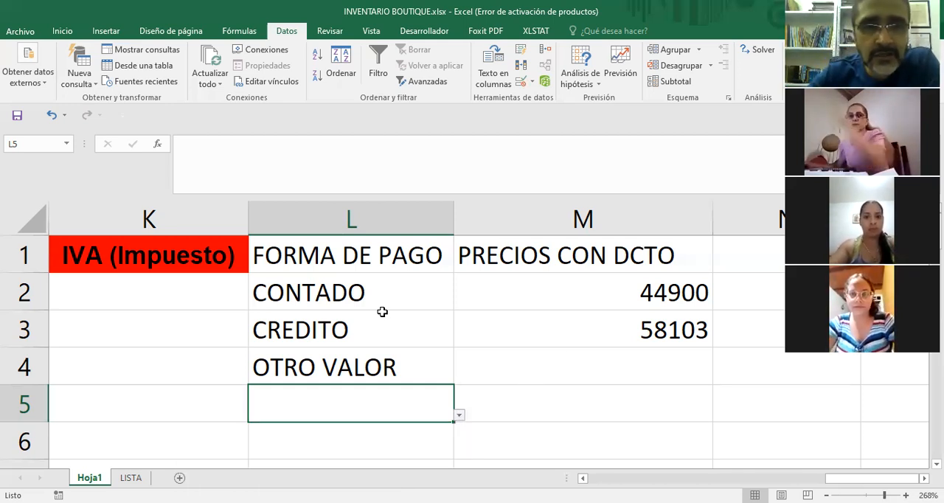
pyautogui.click(393, 295)
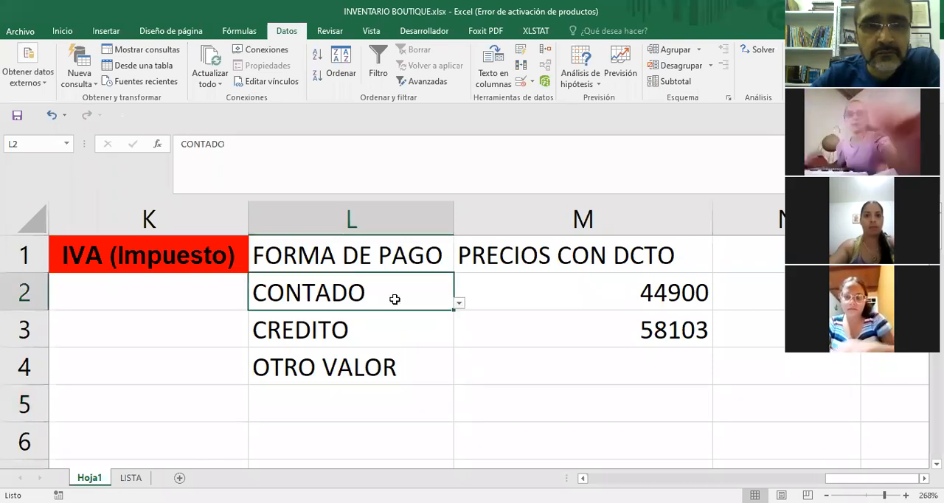
pyautogui.press('Right')
pyautogui.press('Down')
pyautogui.press('Down')
pyautogui.click(393, 291)
pyautogui.click(495, 359)
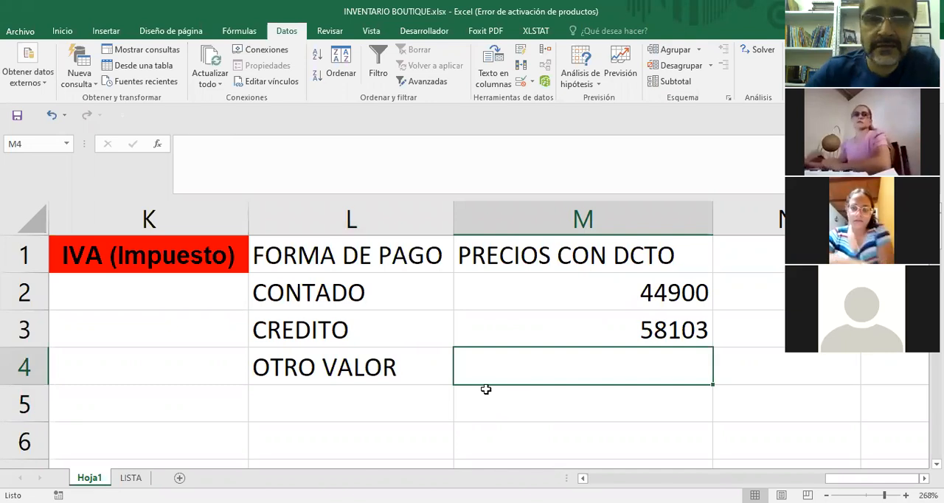
# Clear all data validation from the FORMA DE PAGO cells L2:L4.
pyautogui.moveTo(370, 306); pyautogui.dragTo(376, 380)
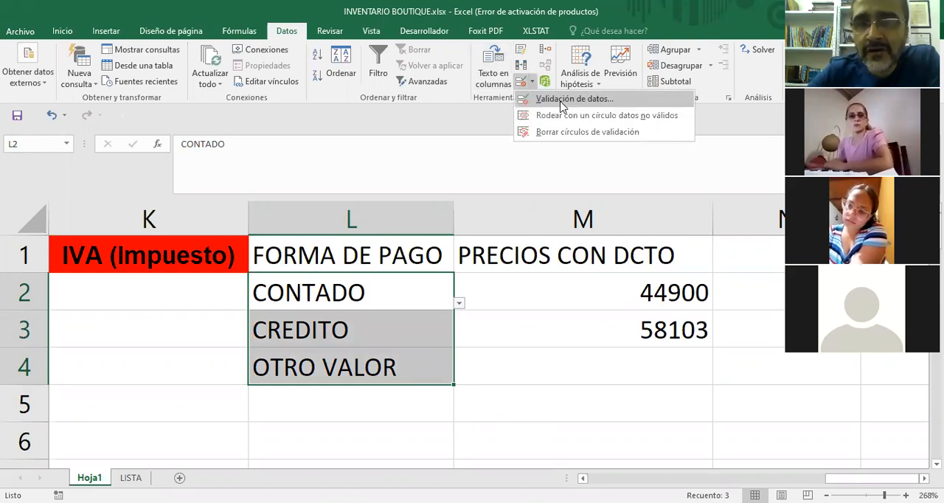
pyautogui.click(562, 105)
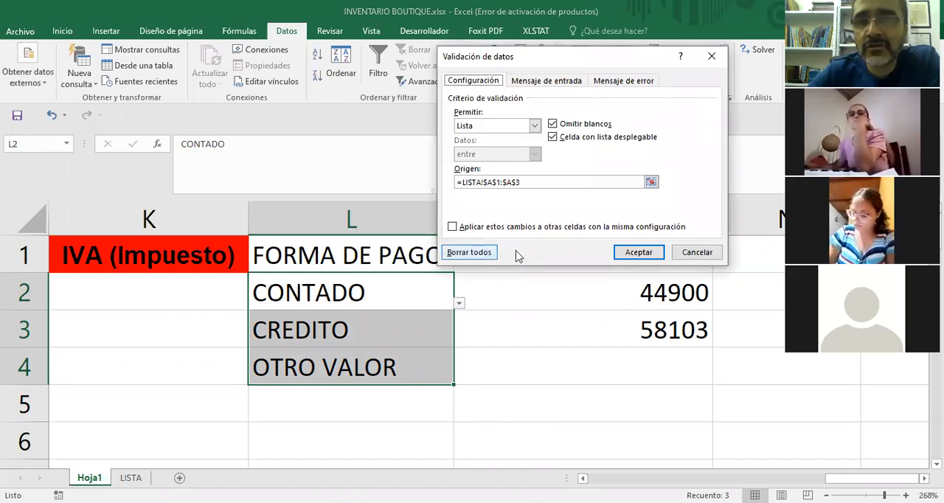
pyautogui.click(476, 254)
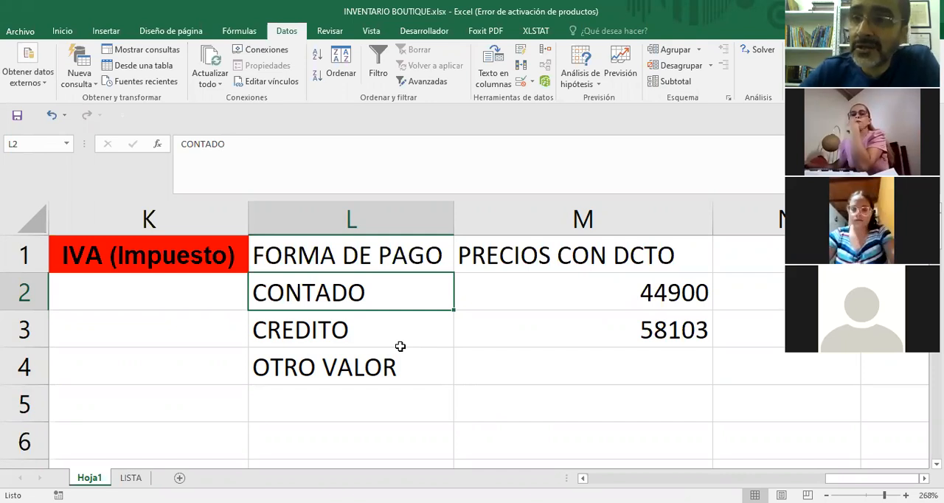
pyautogui.click(487, 352)
# Delete the payment entries from cells L2:L4.
pyautogui.moveTo(346, 292); pyautogui.dragTo(370, 363)
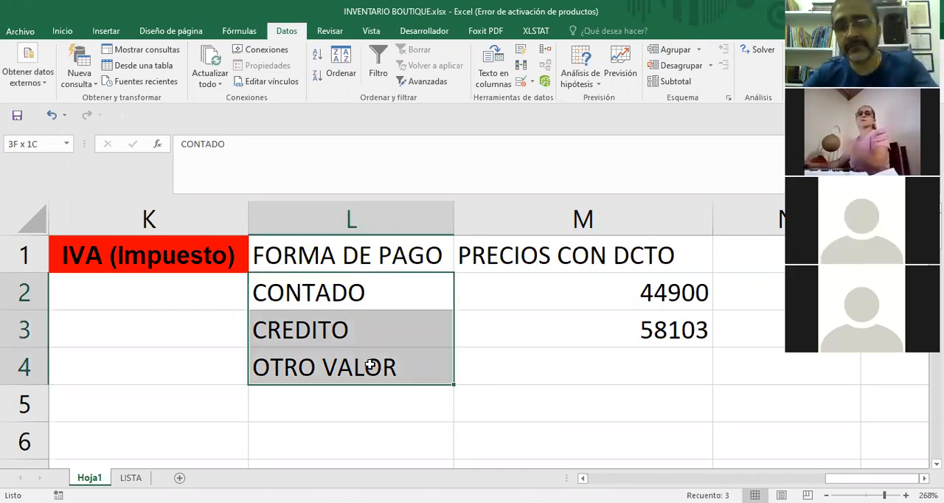
pyautogui.press('Delete')
pyautogui.click(503, 376)
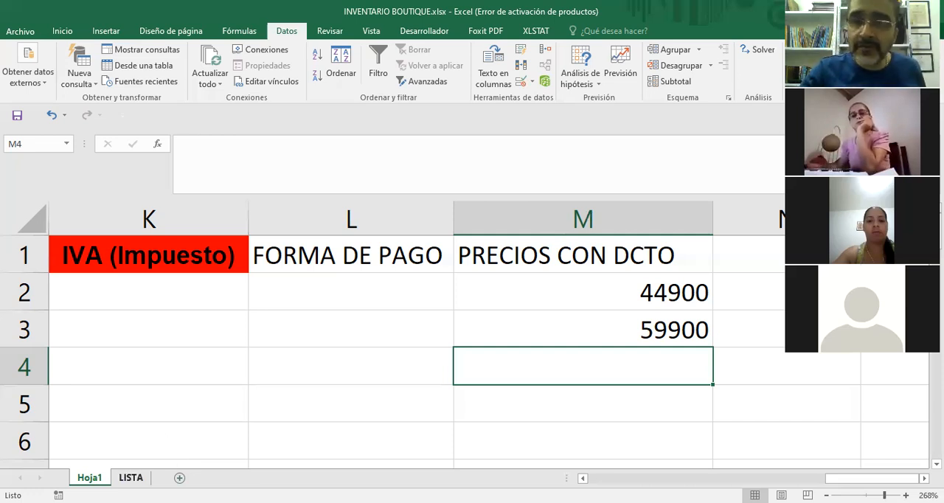
# Widen column A on the LISTA sheet to fit the payment options.
pyautogui.click(130, 477)
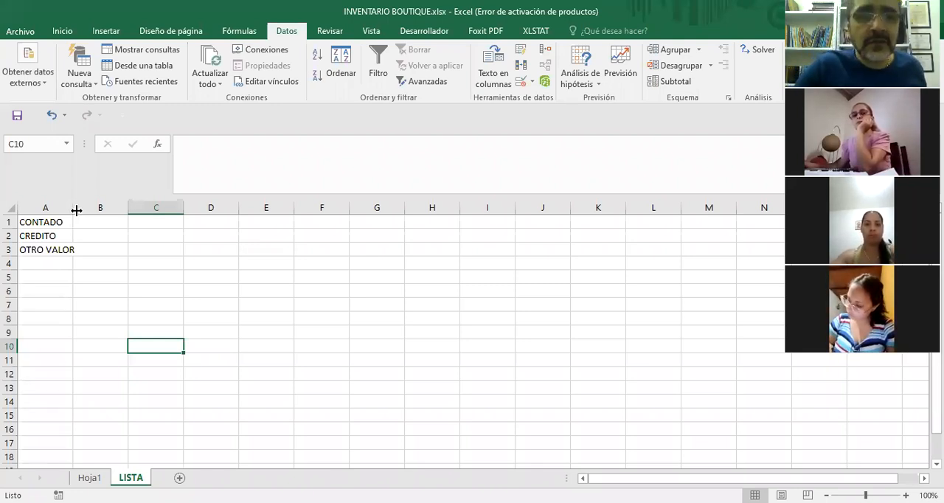
pyautogui.moveTo(71, 208); pyautogui.dragTo(100, 347)
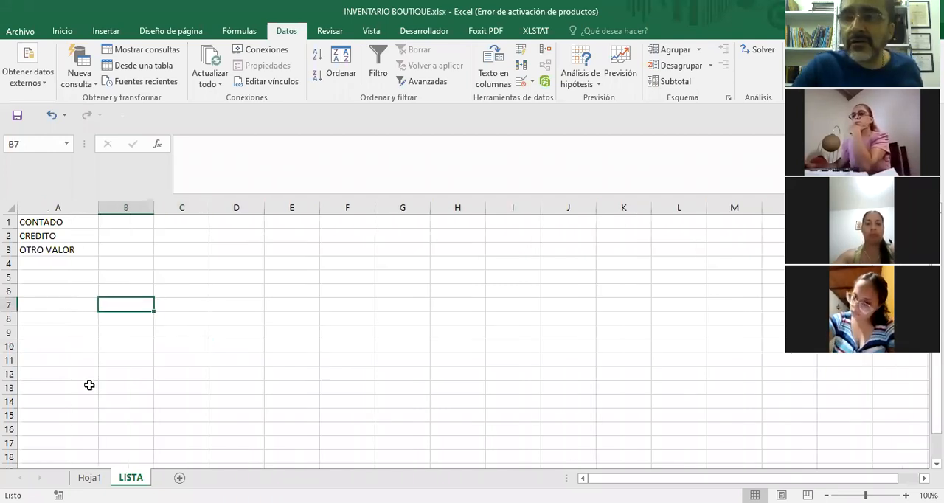
pyautogui.click(52, 224)
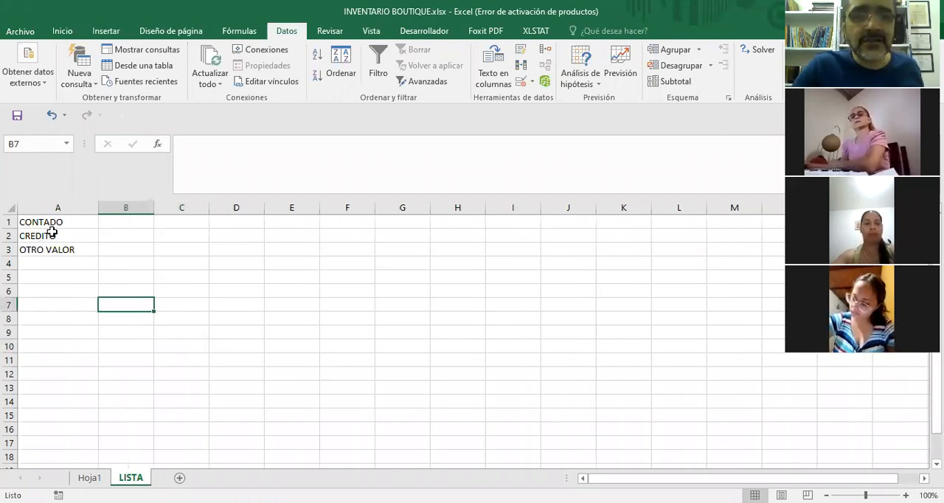
pyautogui.click(51, 274)
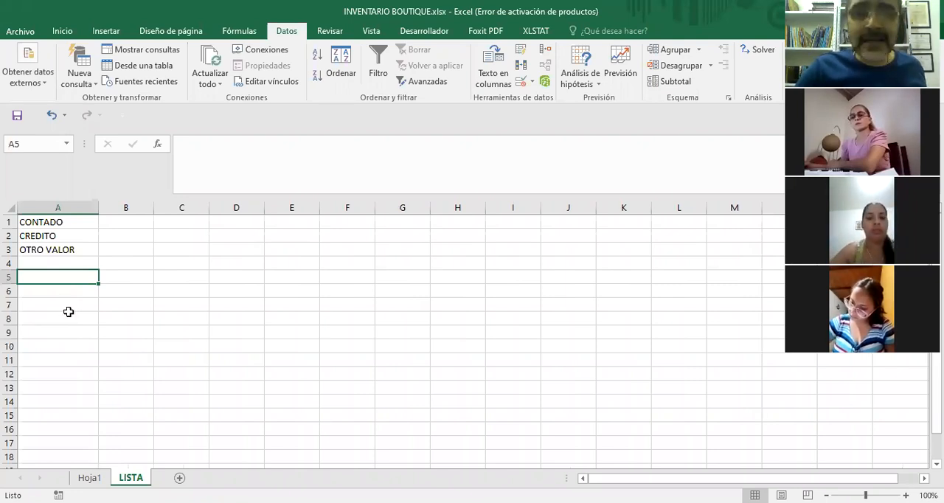
pyautogui.click(56, 223)
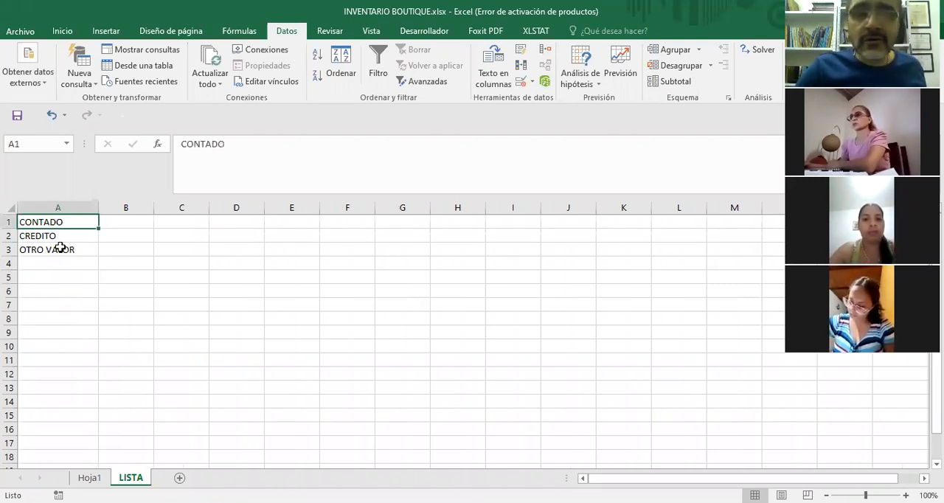
pyautogui.click(37, 236)
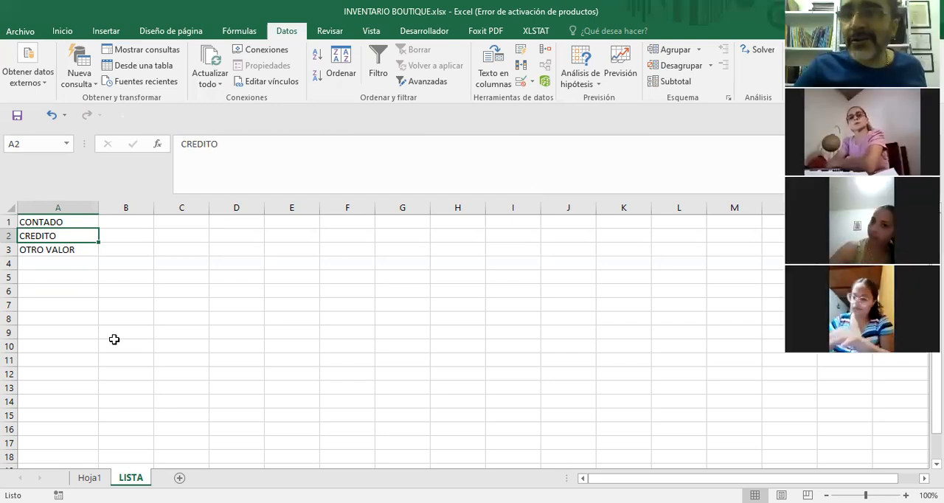
pyautogui.press('Down')
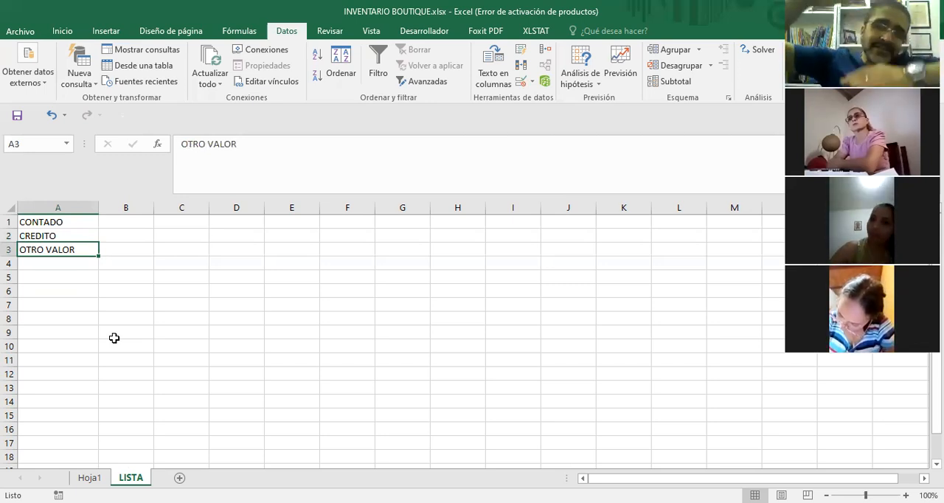
pyautogui.click(157, 346)
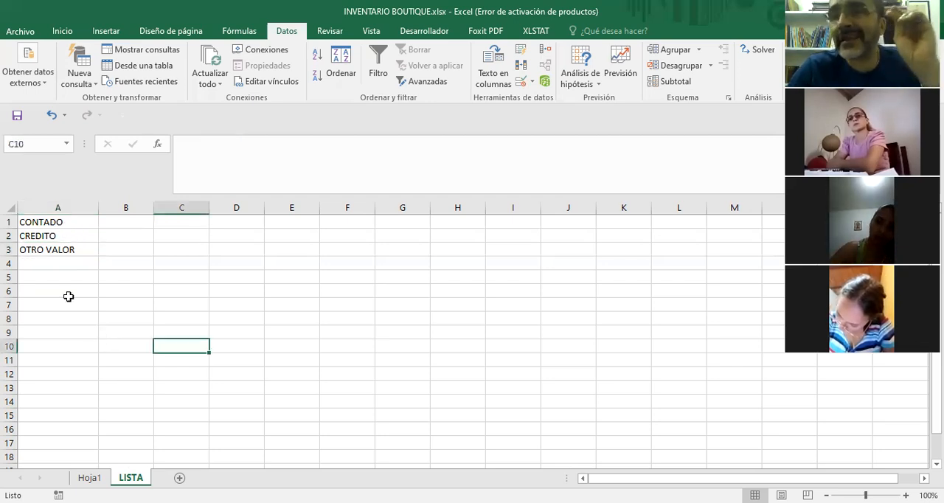
# Open data validation for the FORMA DE PAGO cells on Hoja1 from L2 downwards, extending the rule to the cells without one.
pyautogui.click(59, 223)
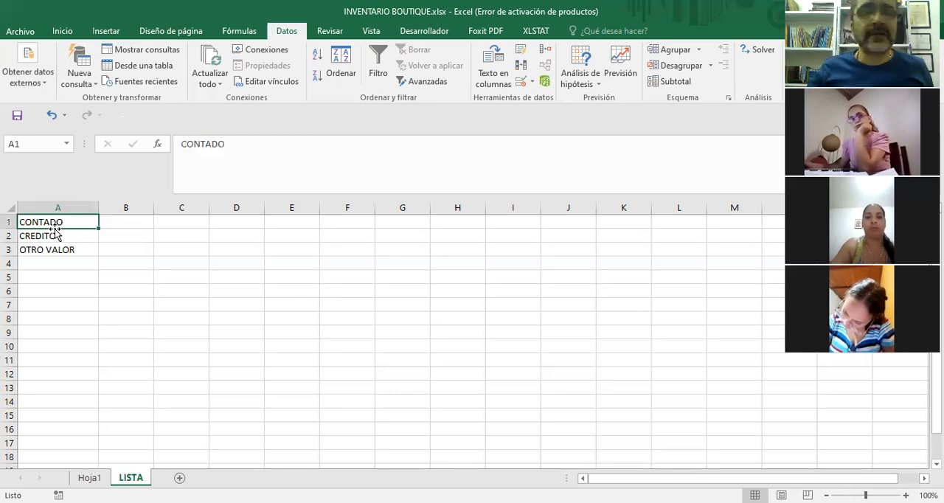
pyautogui.click(215, 304)
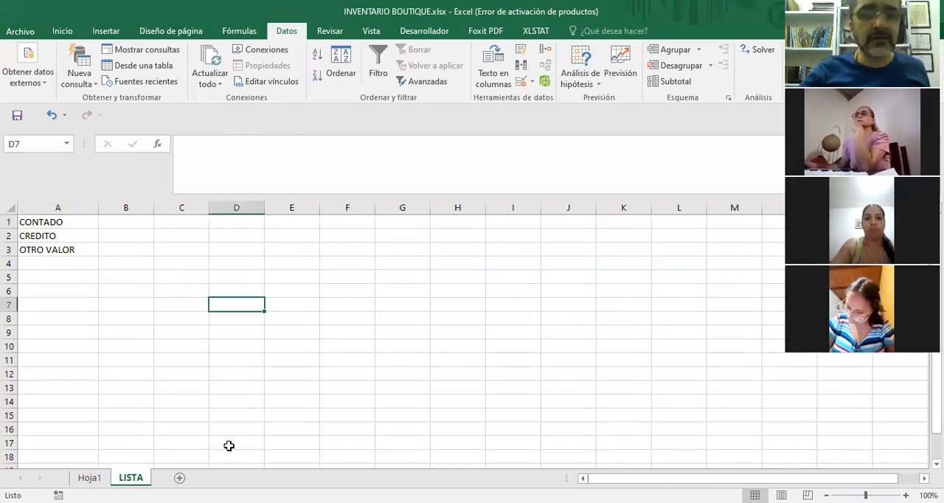
pyautogui.hotkey('ctrl', 'pageup')
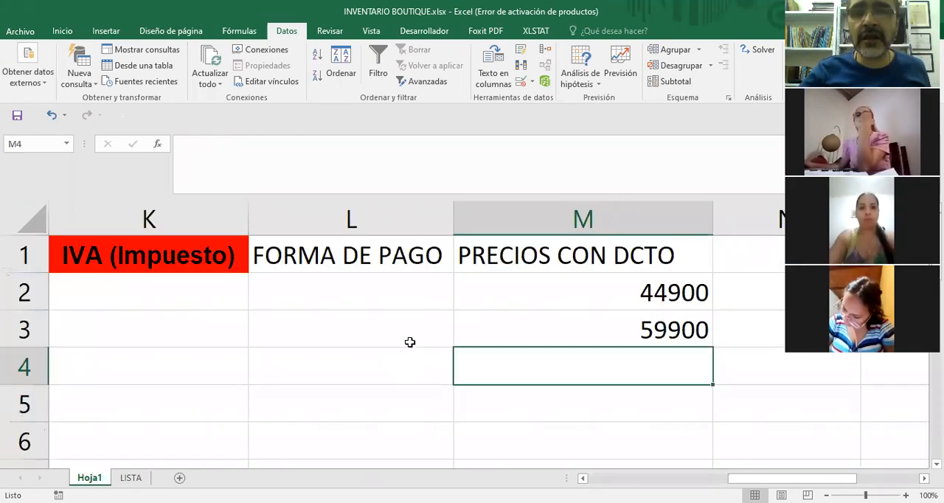
pyautogui.press('Up')
pyautogui.press('Left')
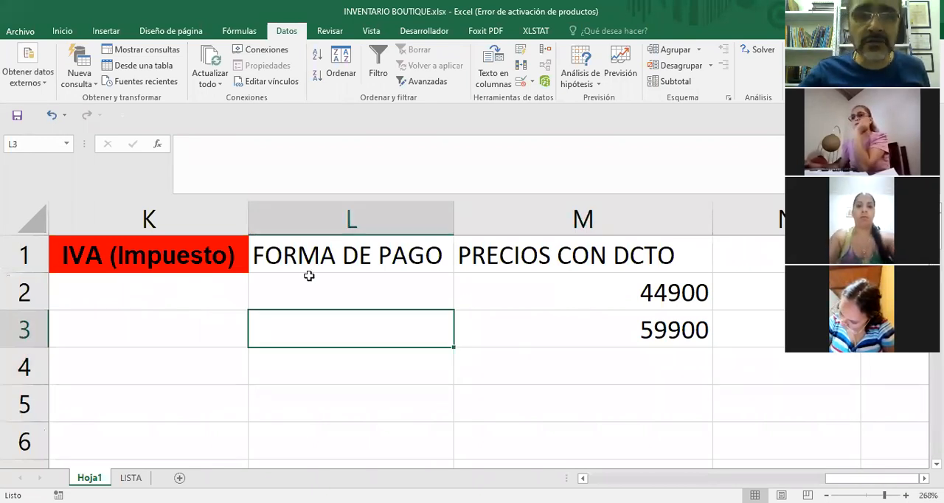
pyautogui.moveTo(377, 284); pyautogui.dragTo(384, 447)
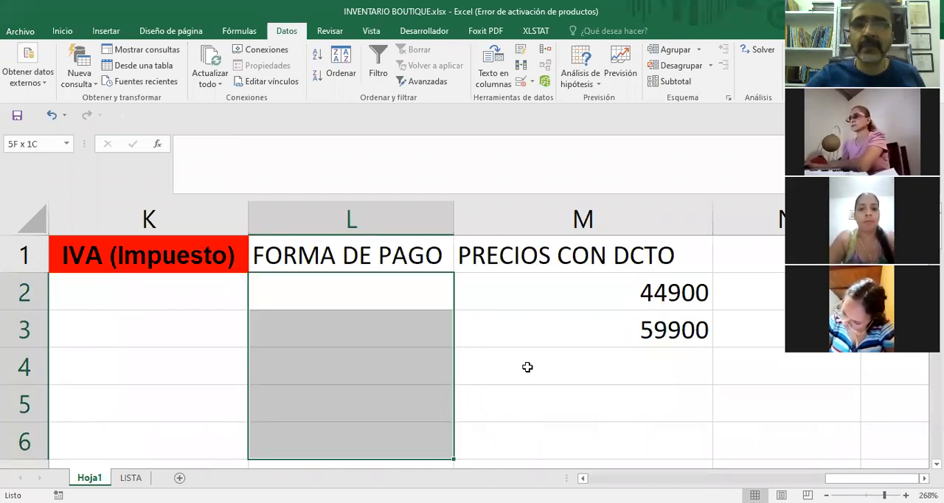
pyautogui.hotkey('shift', 'Down')
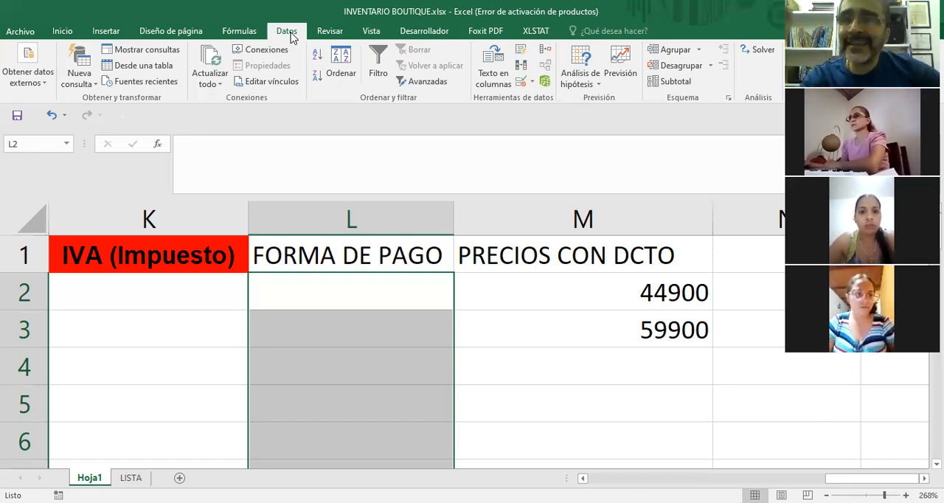
pyautogui.click(533, 83)
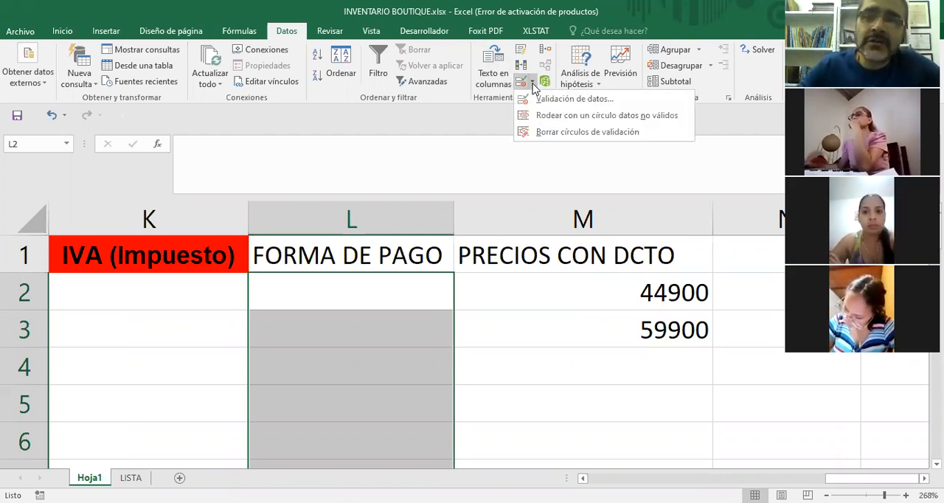
pyautogui.click(587, 105)
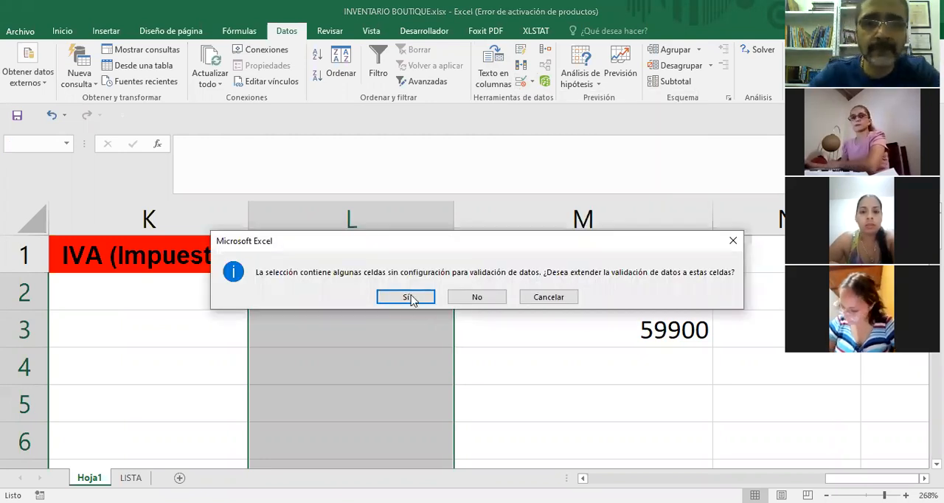
pyautogui.click(409, 295)
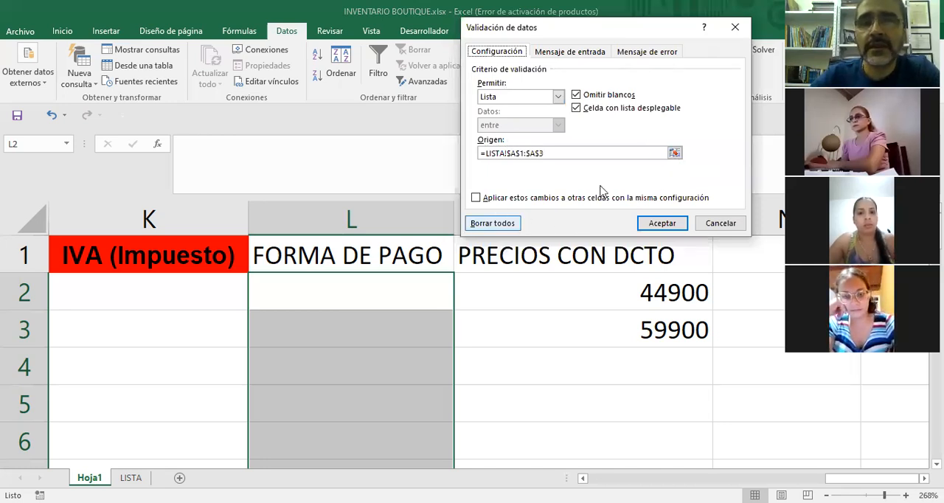
# Reselect A1:A3 on the LISTA sheet as the source of the drop-down list and apply the validation rule.
pyautogui.click(675, 153)
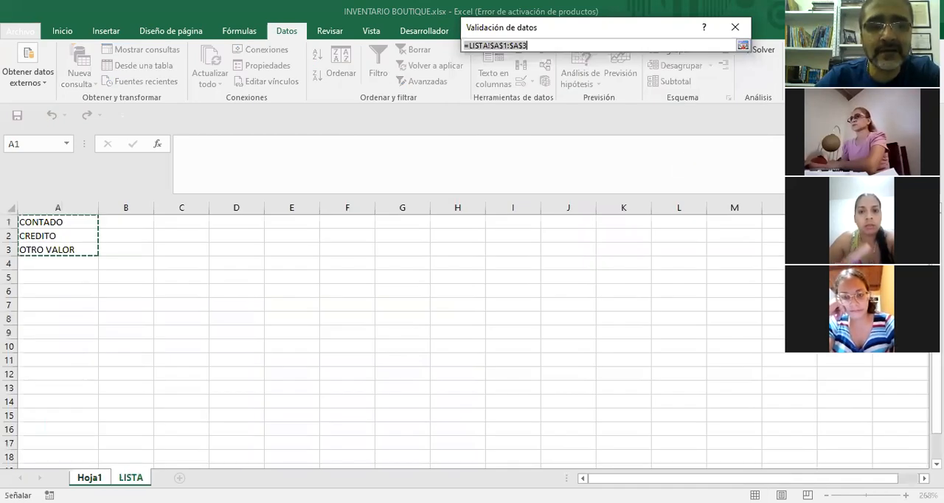
pyautogui.click(90, 478)
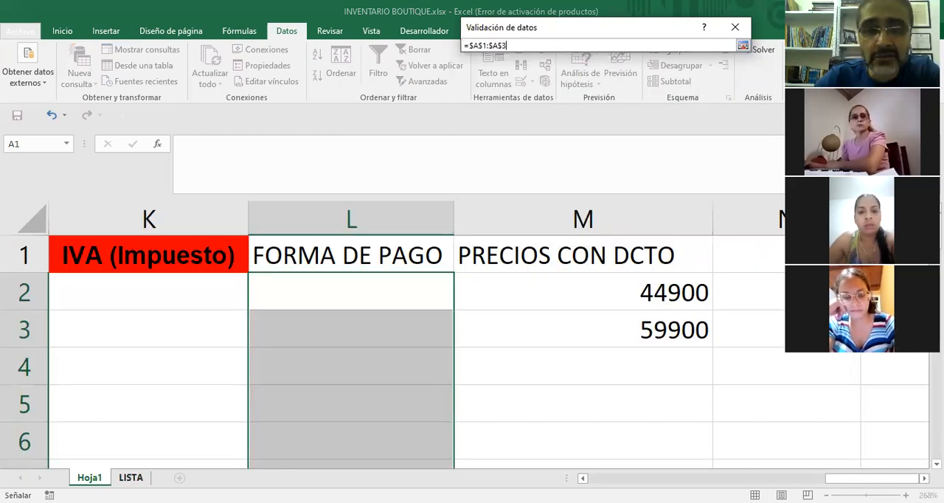
pyautogui.click(131, 478)
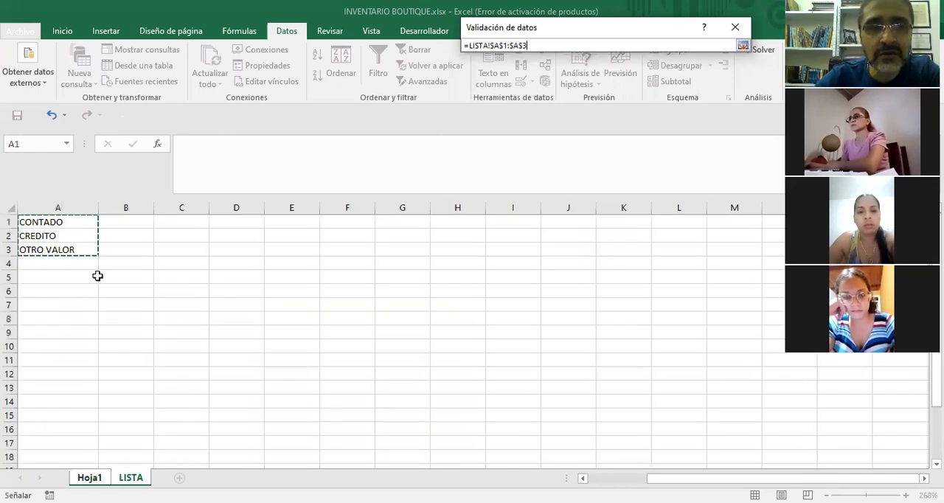
pyautogui.click(79, 228)
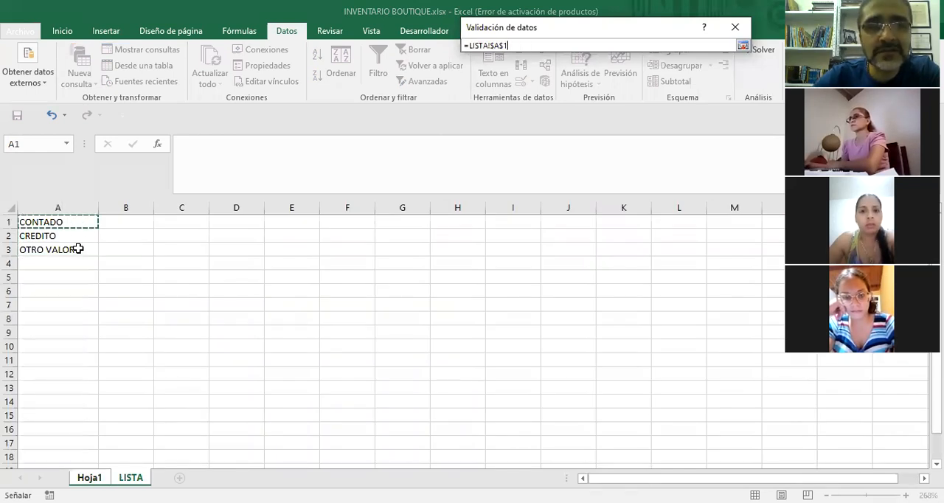
pyautogui.moveTo(78, 249); pyautogui.dragTo(78, 249)
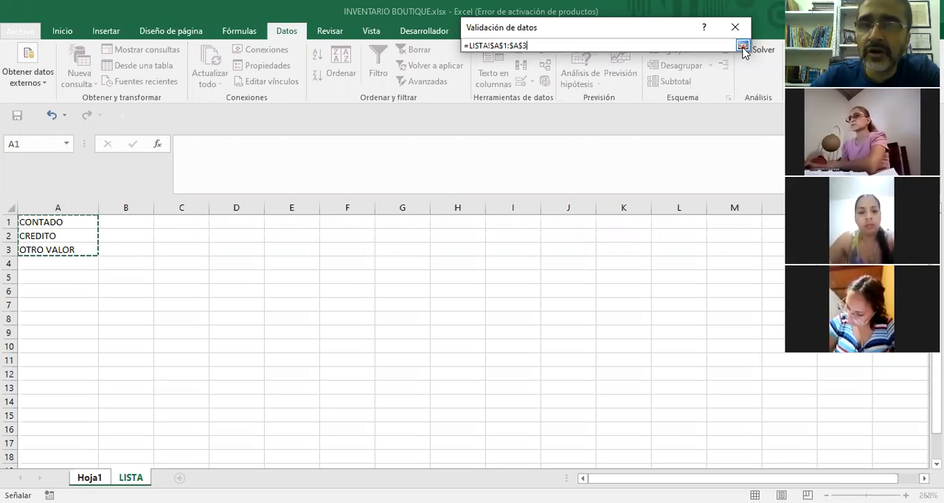
pyautogui.press('Return')
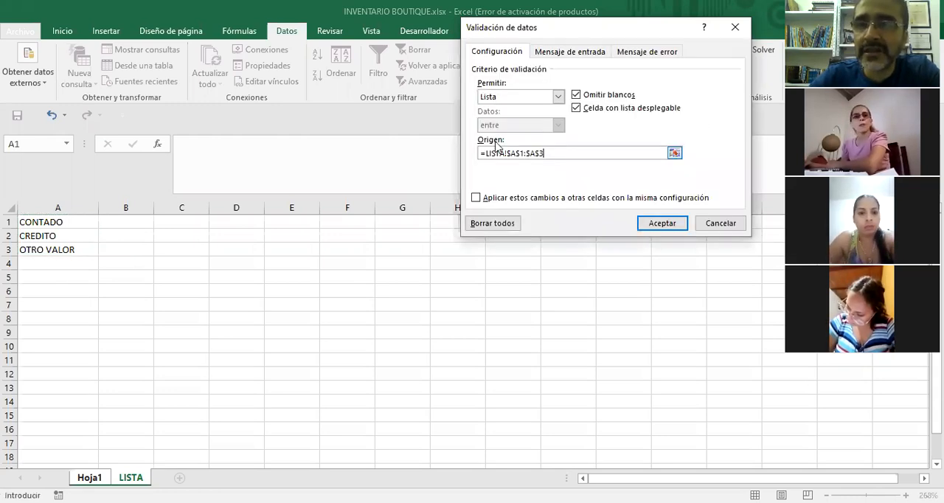
pyautogui.click(481, 153)
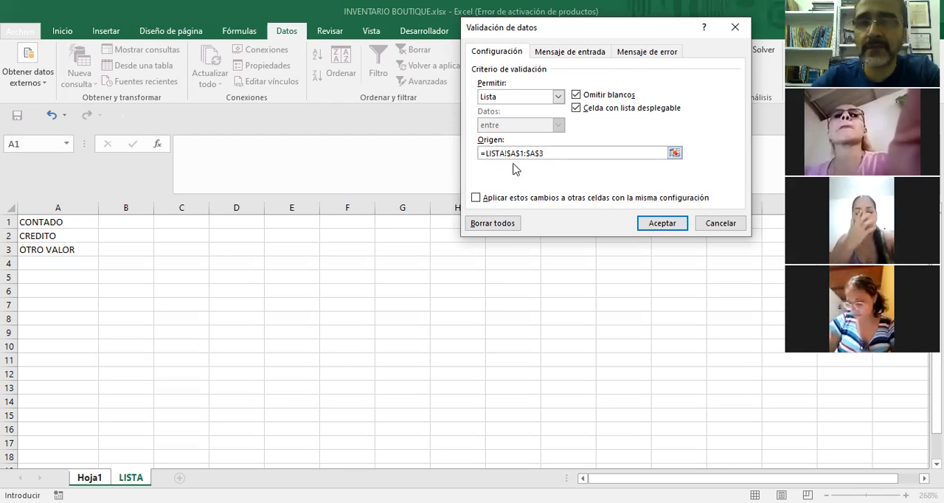
pyautogui.click(668, 227)
# Check the drop-down list in the FORMA DE PAGO cells L2 and L3 without choosing an option.
pyautogui.click(497, 352)
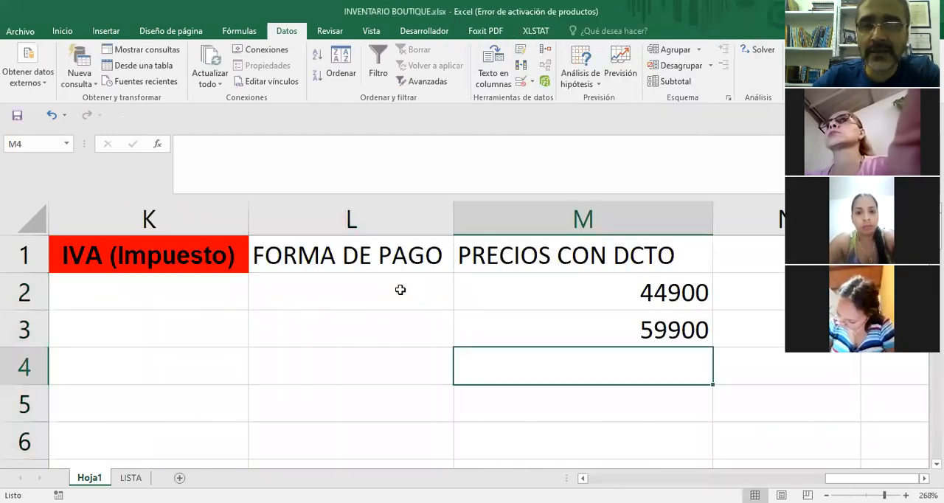
pyautogui.click(399, 290)
pyautogui.press('Down')
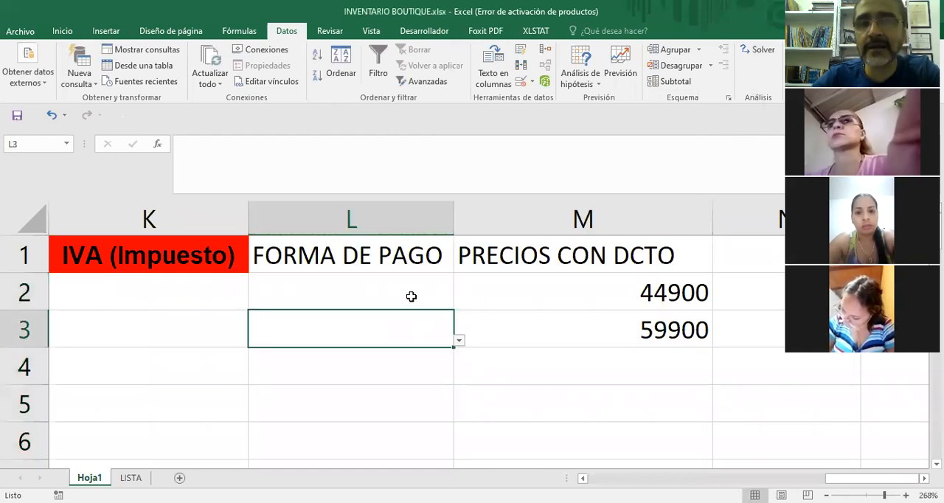
pyautogui.click(411, 295)
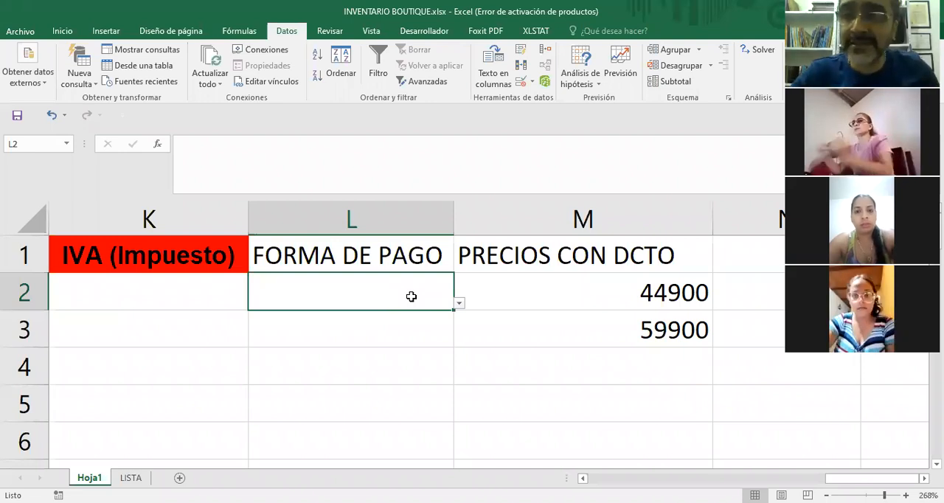
pyautogui.click(401, 344)
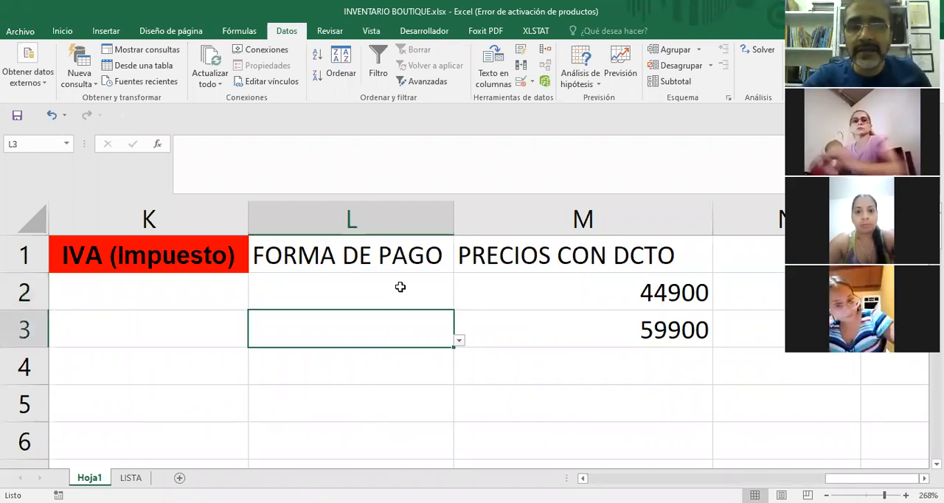
pyautogui.click(443, 299)
pyautogui.click(459, 303)
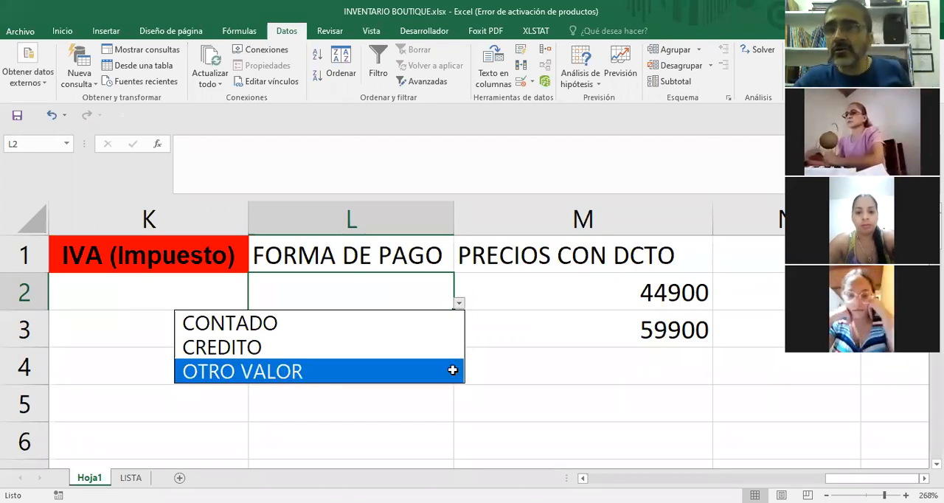
pyautogui.press('Escape')
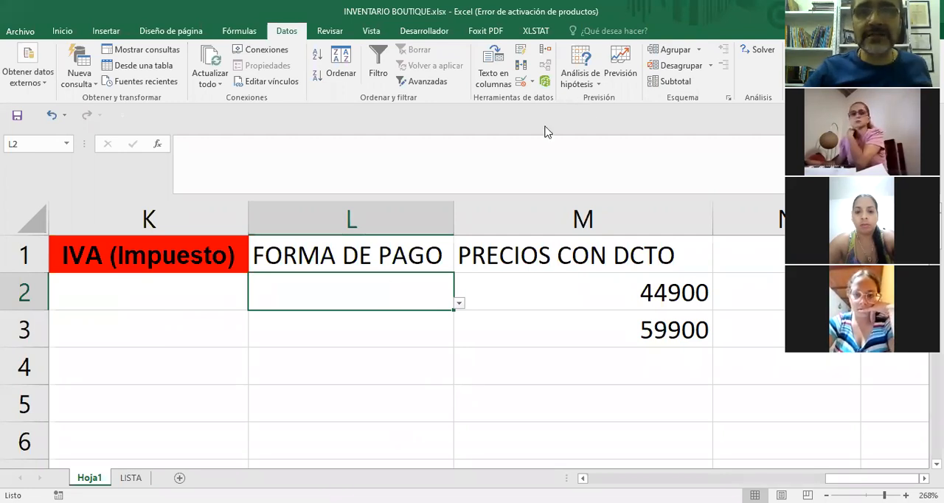
# Clear all data validation from the FORMA DE PAGO cells L2:L15.
pyautogui.hotkey('shift', 'Down')
pyautogui.hotkey('shift', 'Down')
pyautogui.hotkey('shift', 'Down')
pyautogui.hotkey('shift', 'Down')
pyautogui.hotkey('shift', 'Down')
pyautogui.hotkey('shift', 'Down')
pyautogui.hotkey('shift', 'Down')
pyautogui.hotkey('shift', 'Down')
pyautogui.hotkey('shift', 'Down')
pyautogui.hotkey('shift', 'Down')
pyautogui.hotkey('shift', 'Down')
pyautogui.hotkey('shift', 'Down')
pyautogui.hotkey('shift', 'Down')
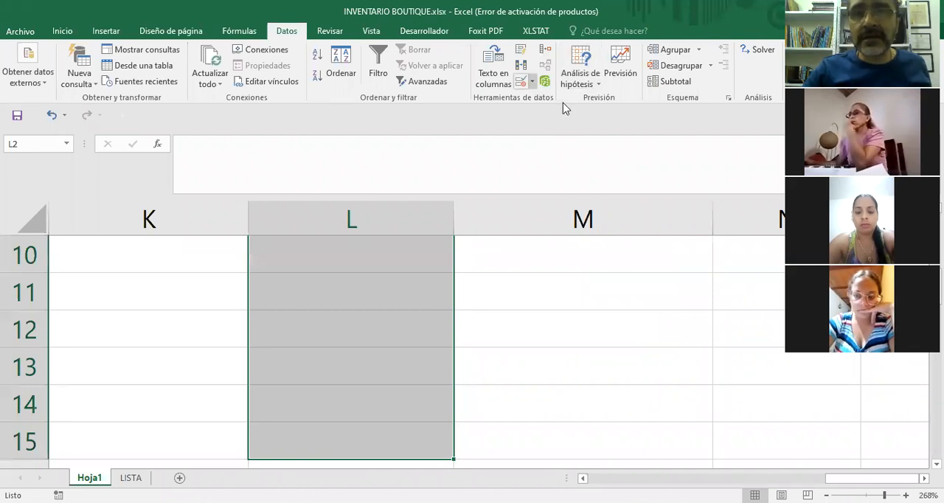
pyautogui.click(531, 82)
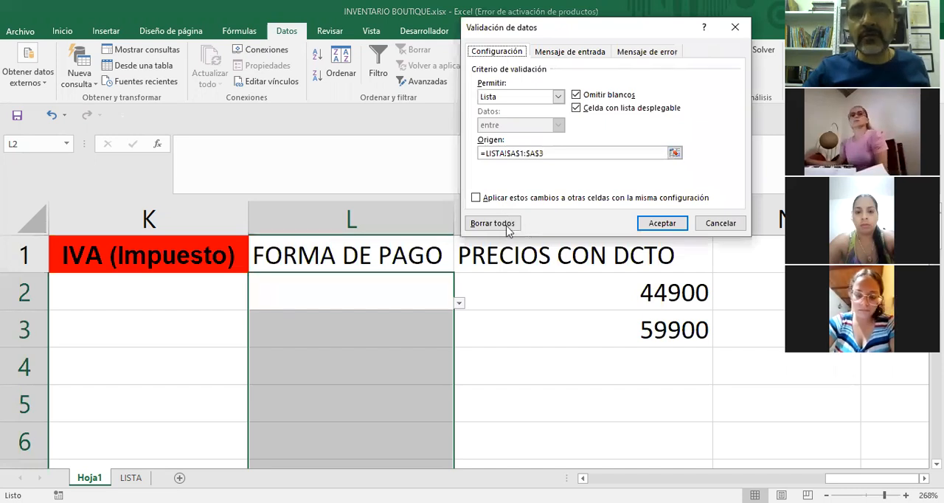
pyautogui.click(505, 224)
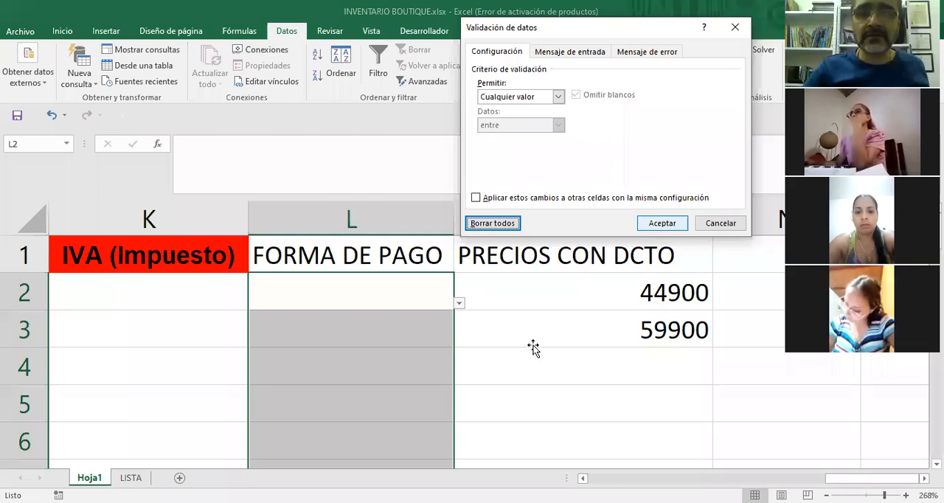
pyautogui.click(502, 372)
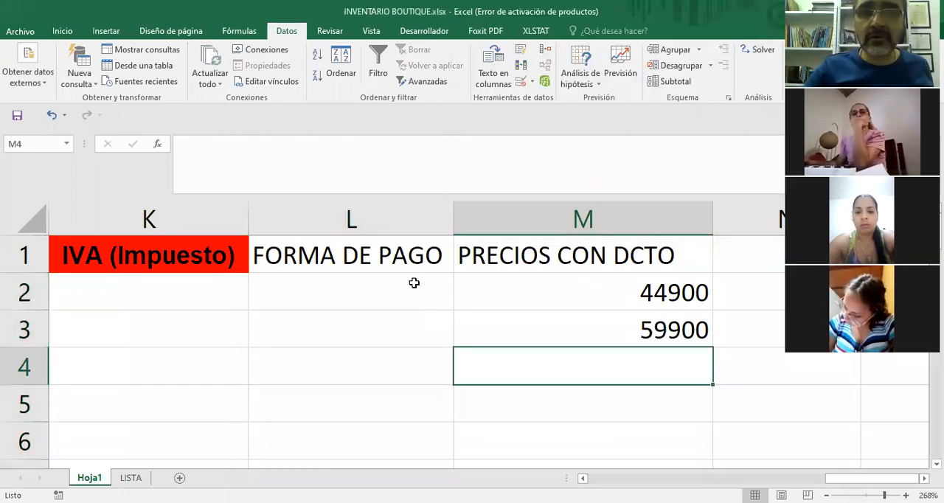
pyautogui.press('Left')
pyautogui.press('Up')
pyautogui.press('Up')
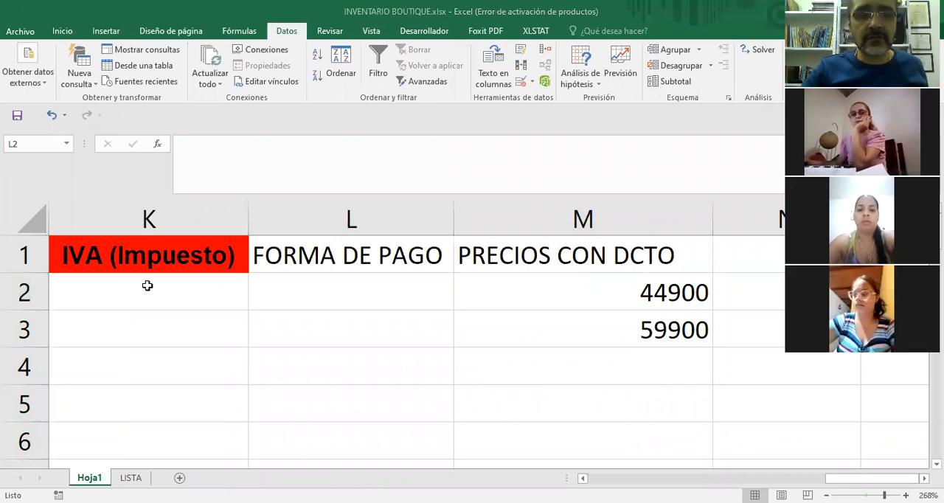
# Delete the payment options from cells A1:A3 on the LISTA sheet.
pyautogui.click(130, 478)
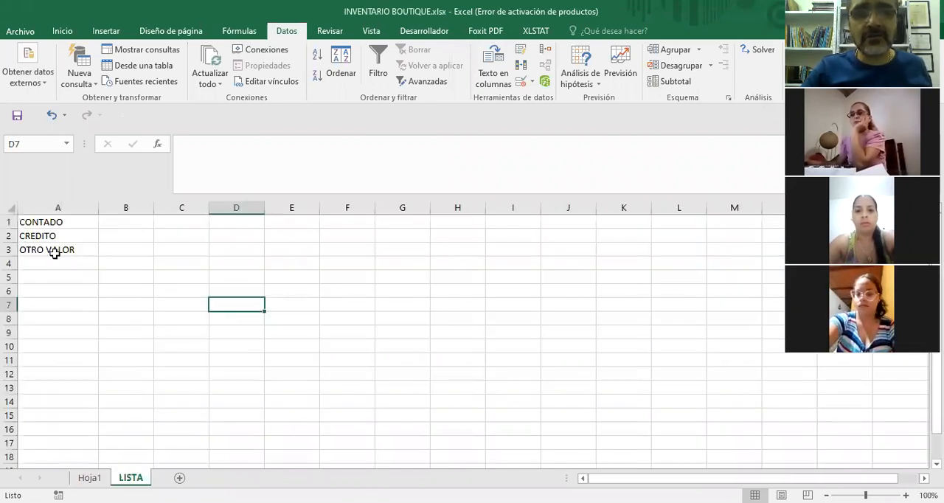
pyautogui.moveTo(54, 223); pyautogui.dragTo(57, 253)
pyautogui.press('Delete')
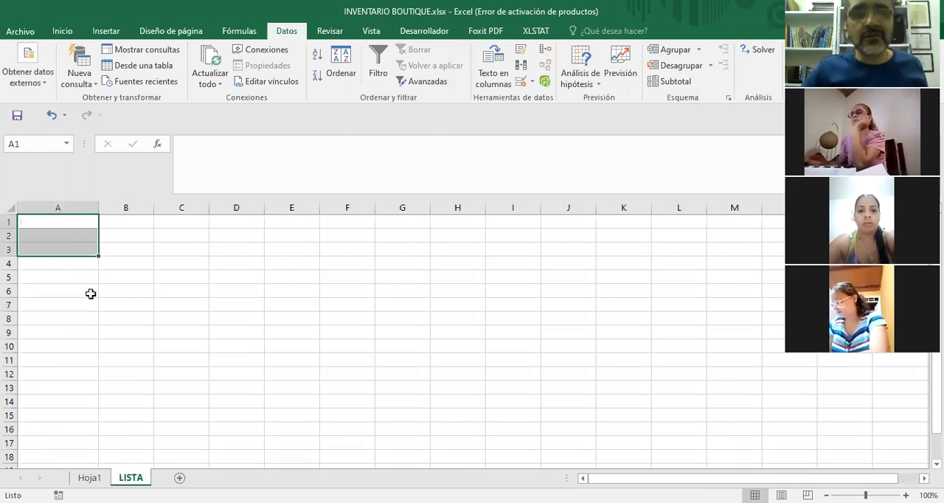
pyautogui.click(126, 318)
# Enter the first person's name in cell A1 of the LISTA sheet as the start of the new source list.
pyautogui.hotkey('ctrl', 'Home')
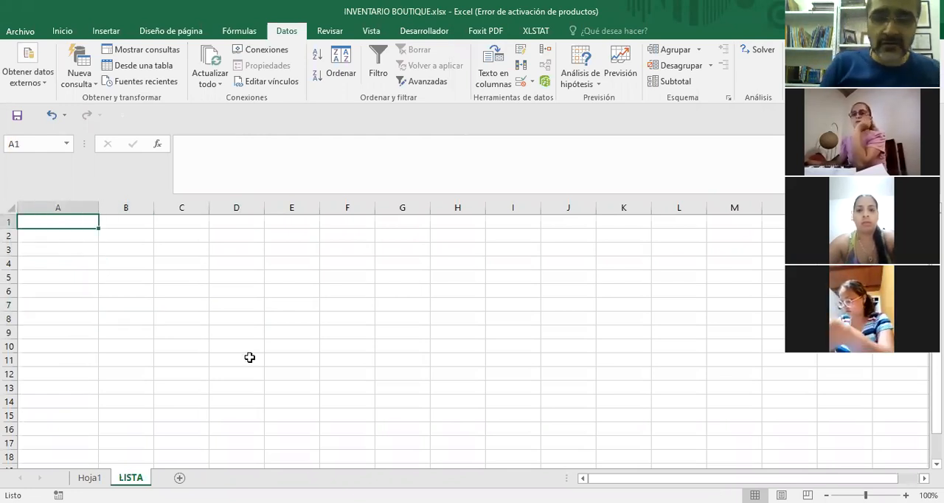
pyautogui.write('IIZ')
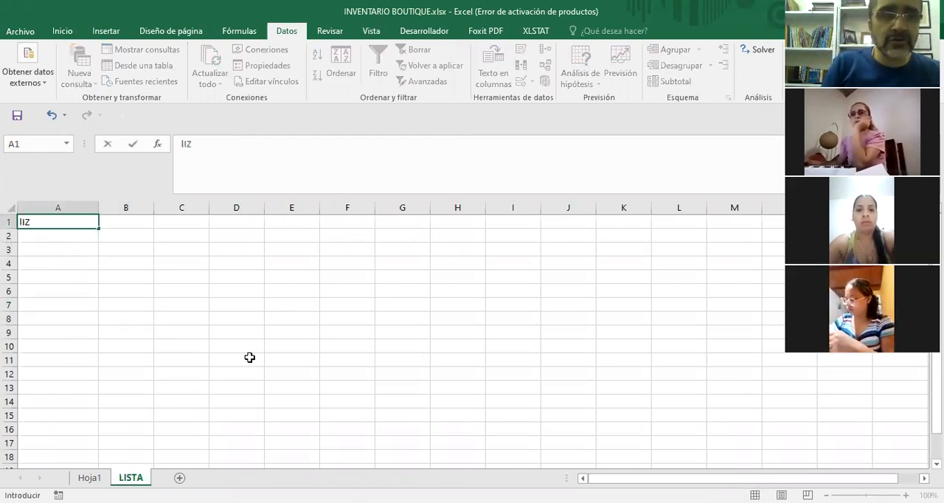
pyautogui.press('BackSpace')
pyautogui.press('BackSpace')
pyautogui.press('BackSpace')
pyautogui.write('IU')
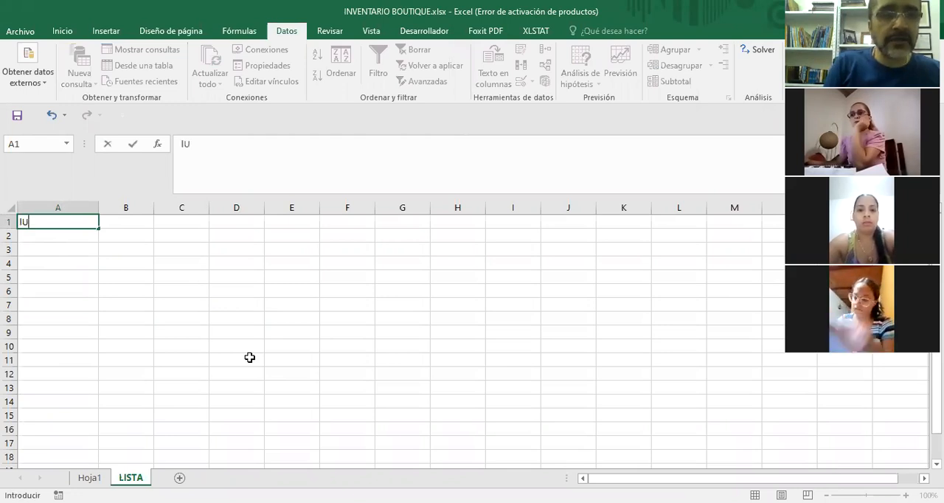
pyautogui.press('BackSpace')
pyautogui.press('BackSpace')
pyautogui.write('L')
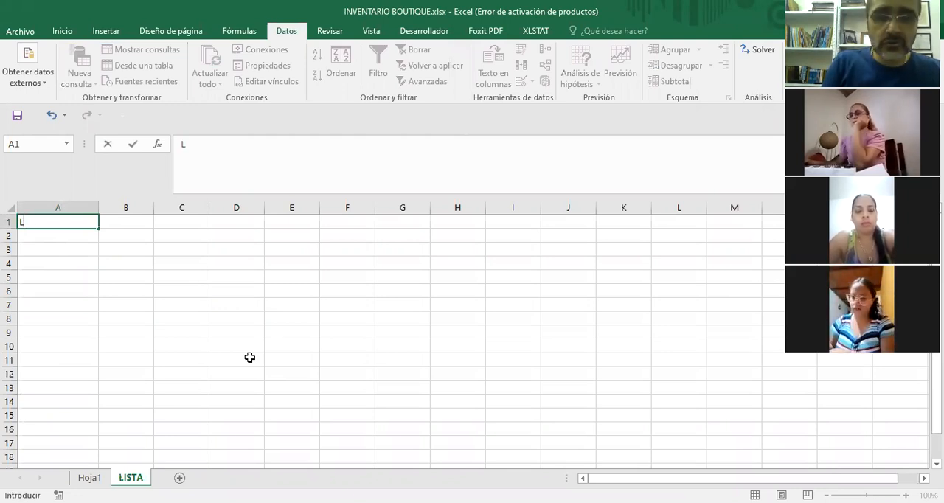
pyautogui.write('uz ')
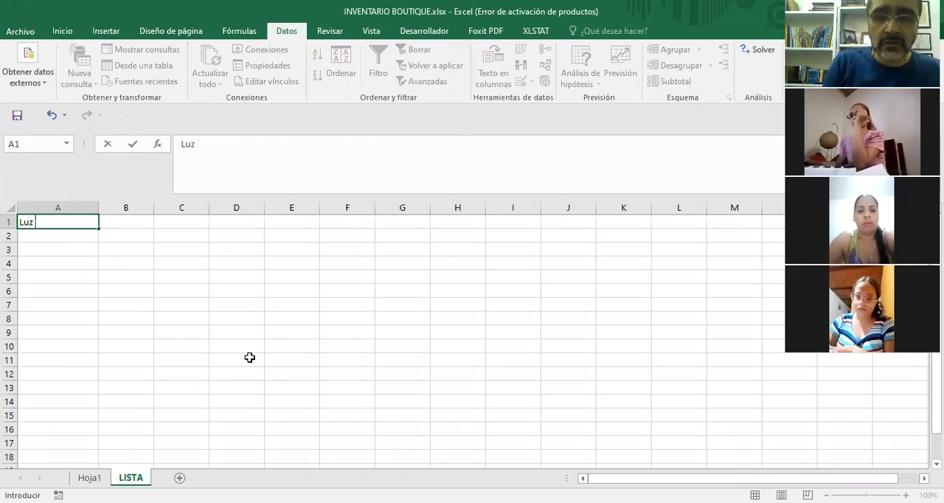
pyautogui.write('Pica')
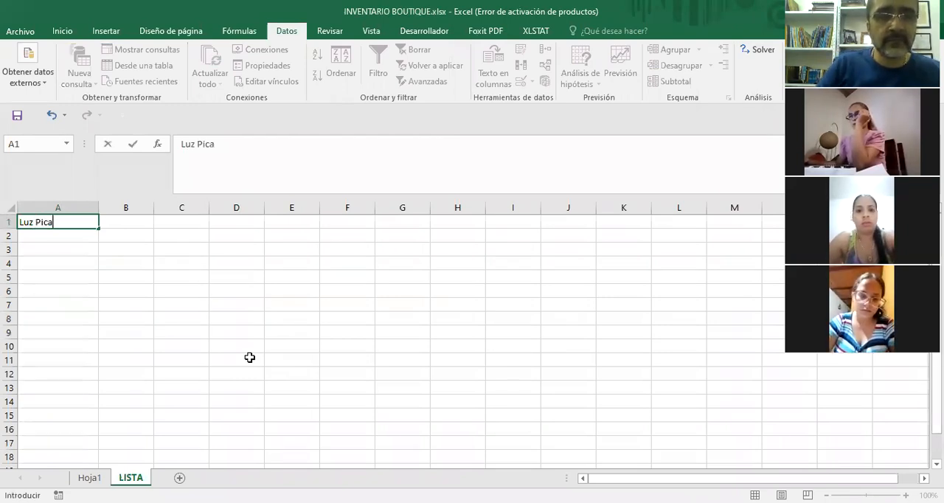
pyautogui.press('Return')
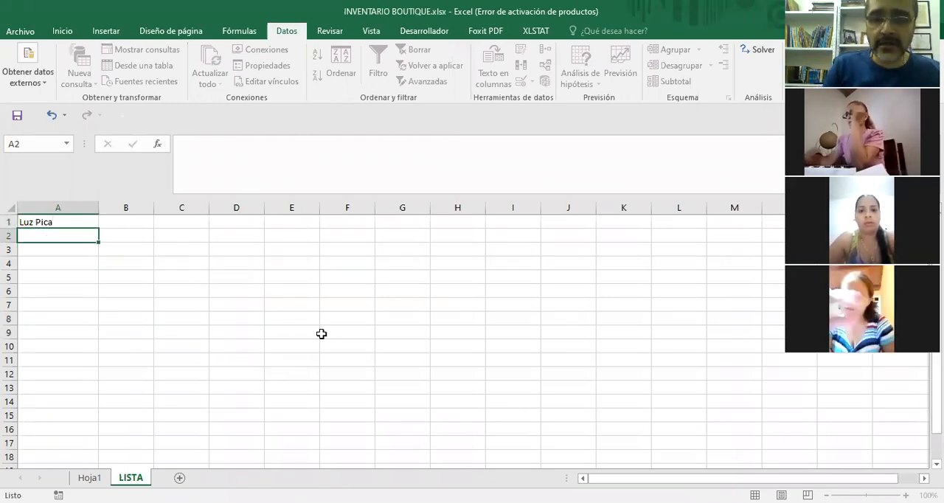
# Add the second and third people's full names to the source list in cells A2 and A3.
pyautogui.write('Luis')
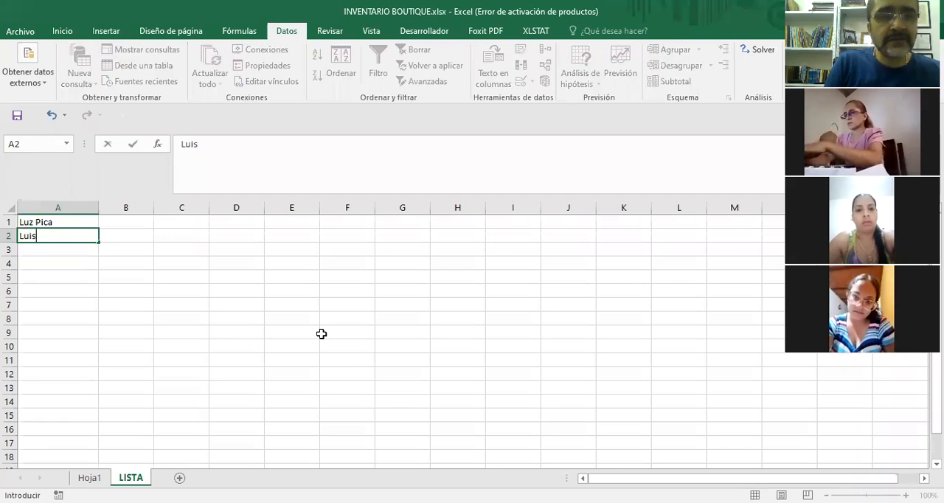
pyautogui.write('a Arenas')
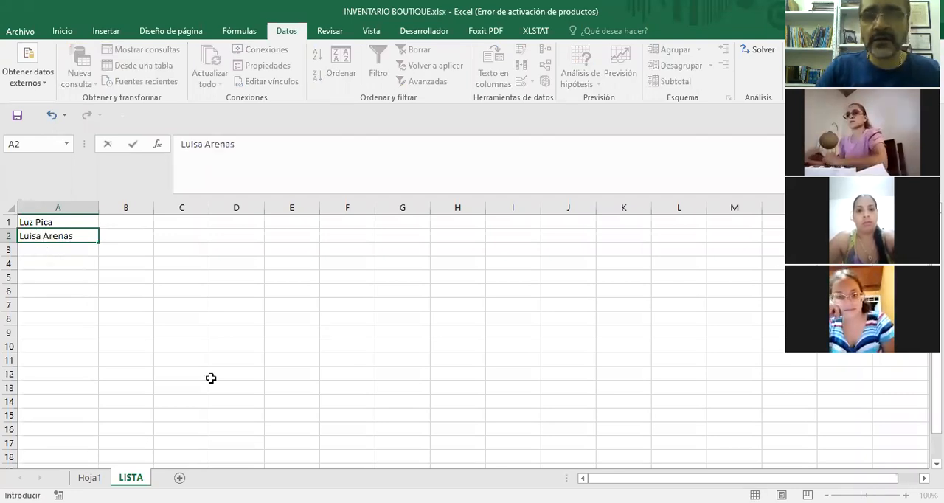
pyautogui.press('Return')
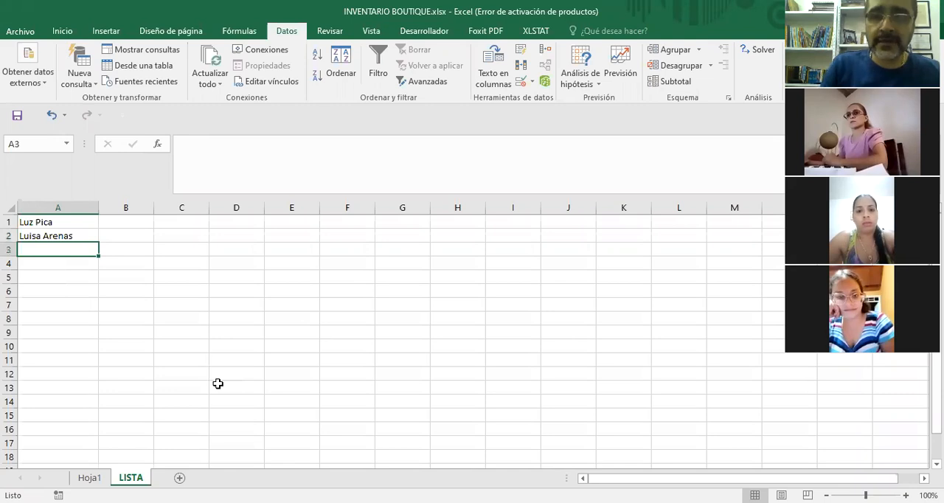
pyautogui.write('M')
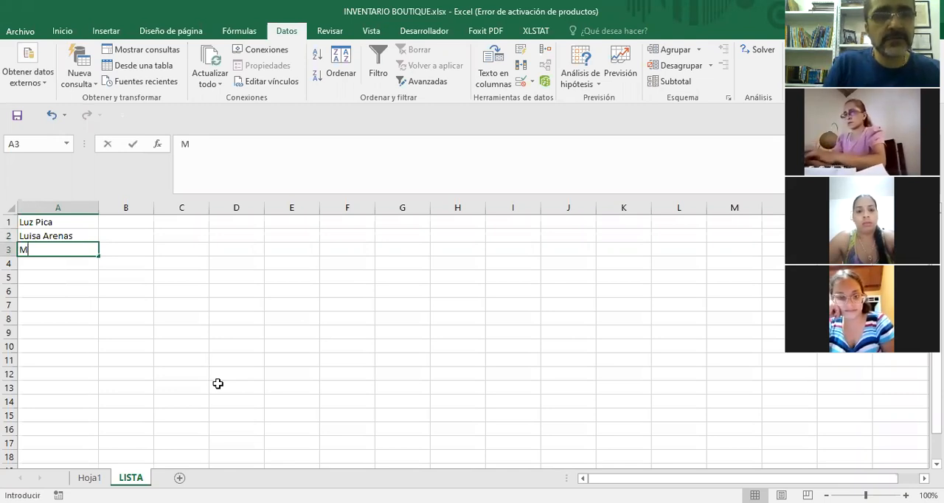
pyautogui.write('arcela Arena')
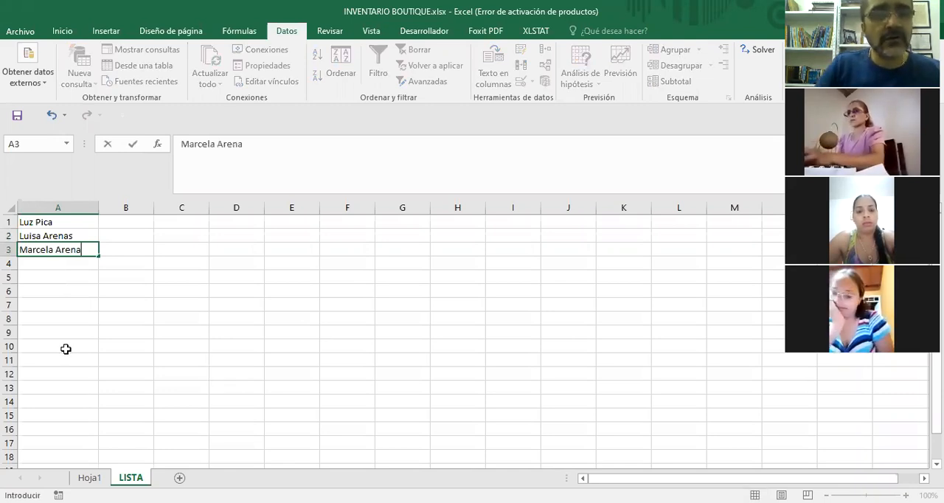
pyautogui.press('Return')
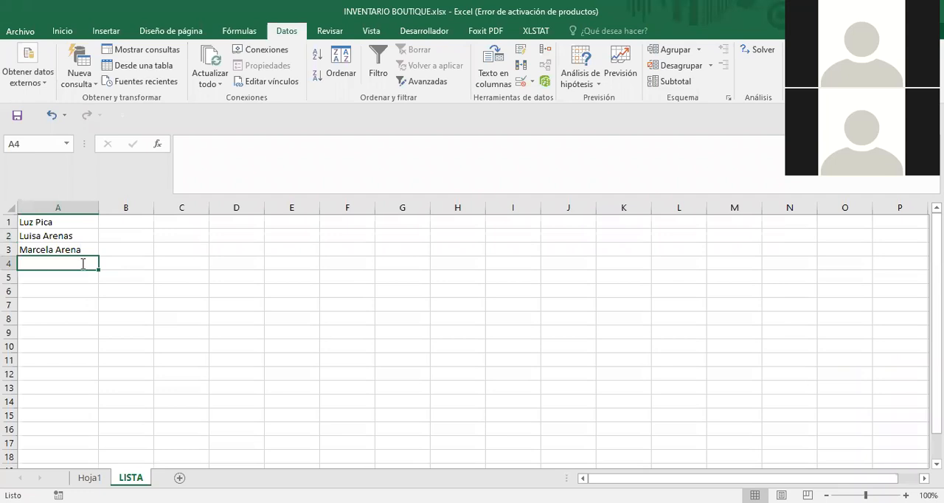
# Add the fourth and fifth people's names to the source list in cells A4 and A5.
pyautogui.write('Zoraida ')
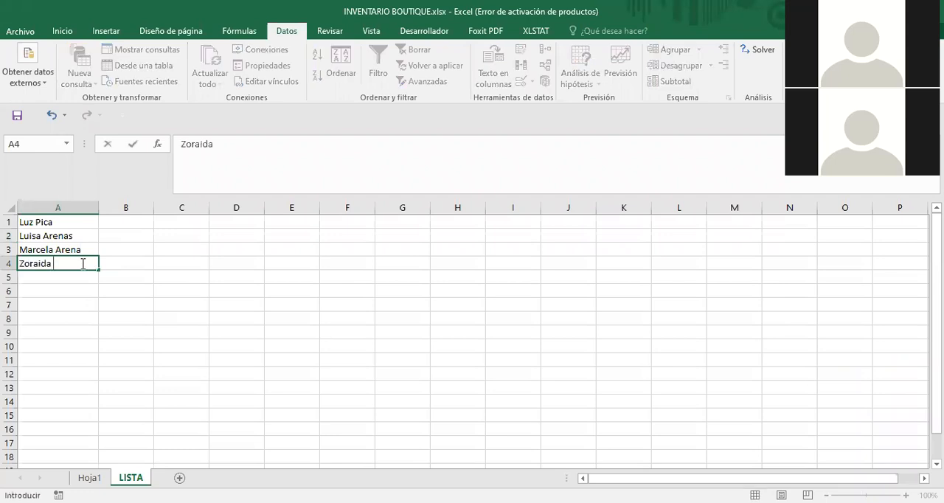
pyautogui.write('Ortiz')
pyautogui.press('Return')
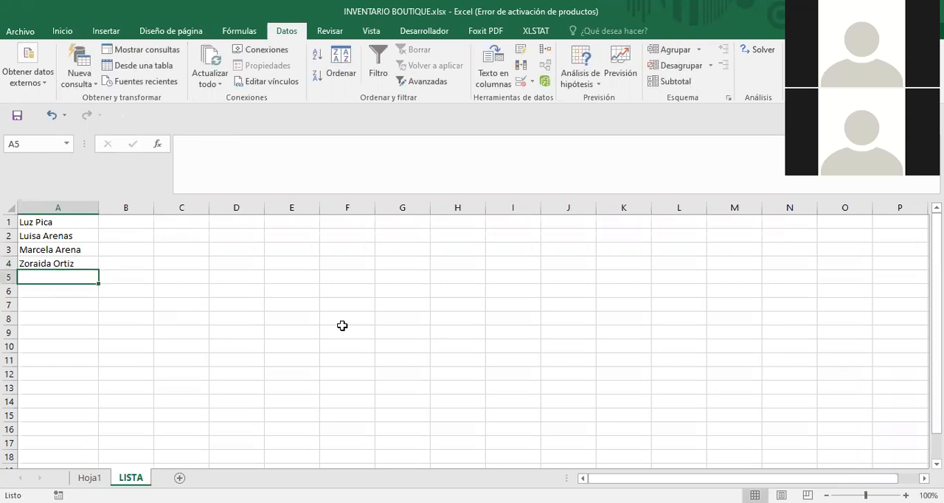
pyautogui.write('Lina')
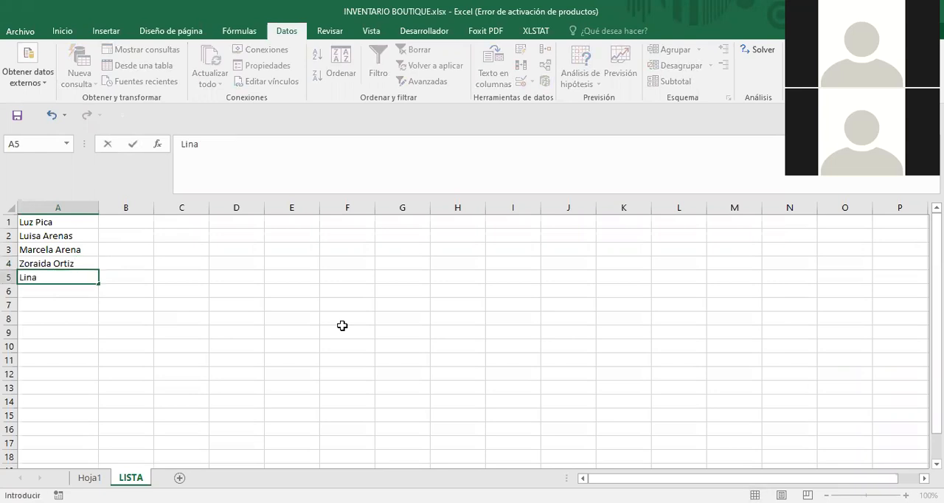
pyautogui.write(' Marcela')
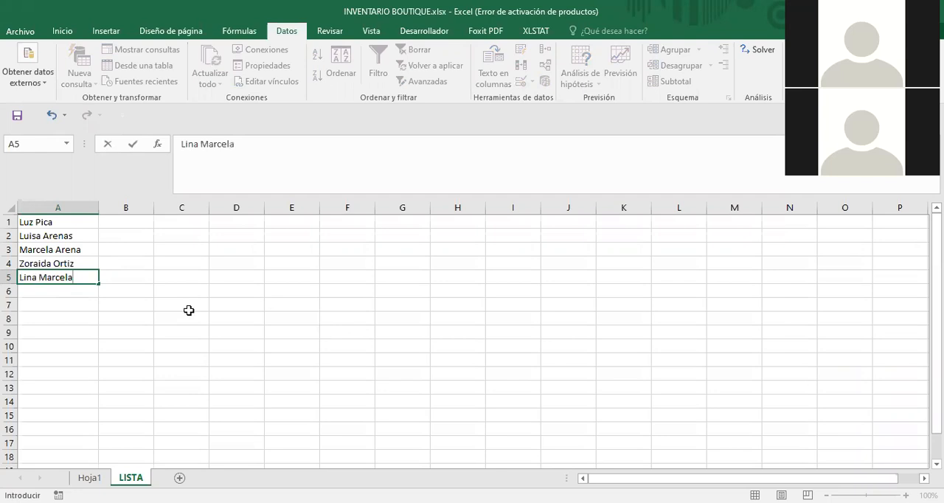
pyautogui.click(48, 286)
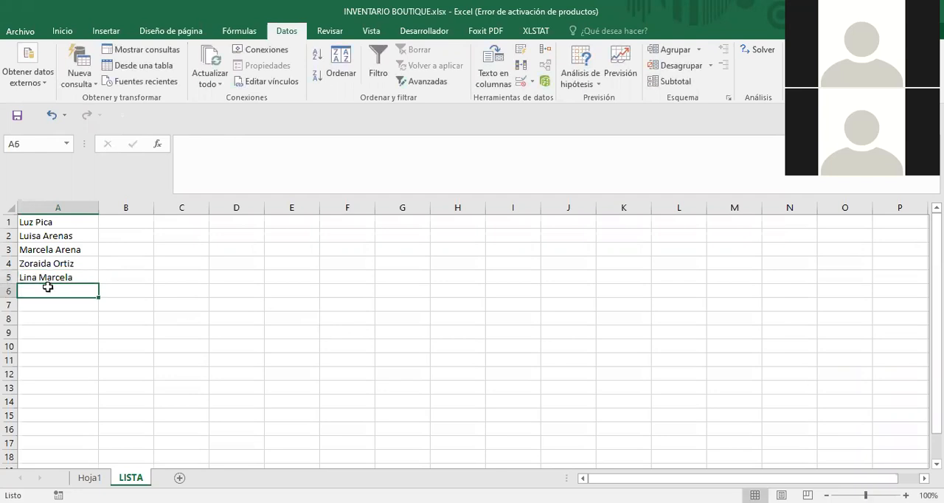
# Complete the source list with two more first names in cells A6 and A7.
pyautogui.write('Exlend')
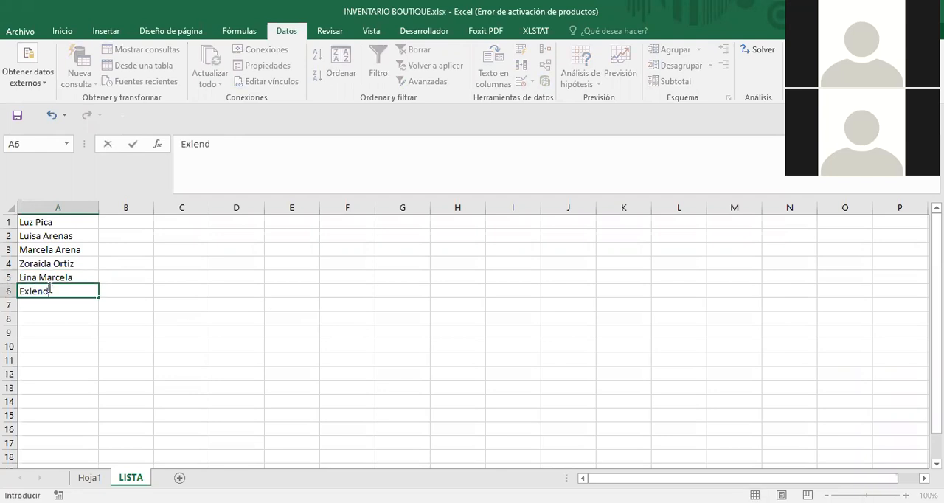
pyautogui.write('i')
pyautogui.click(32, 304)
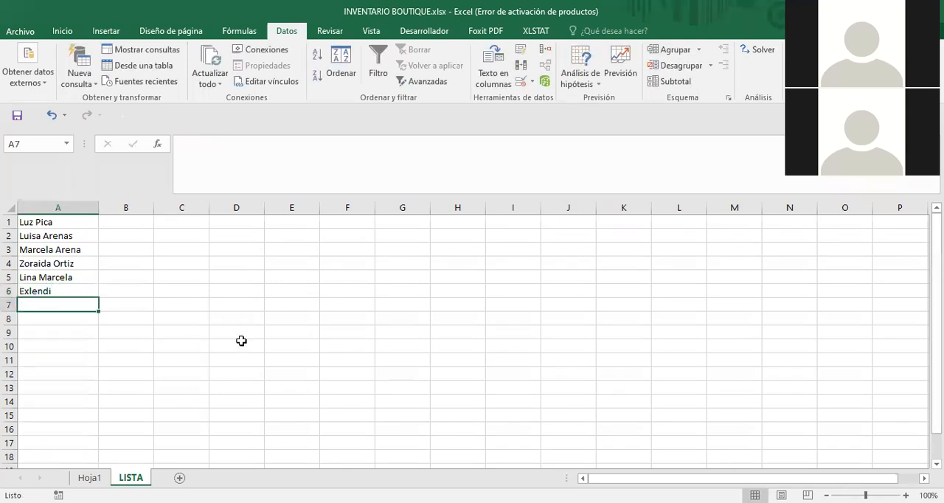
pyautogui.write('Jose')
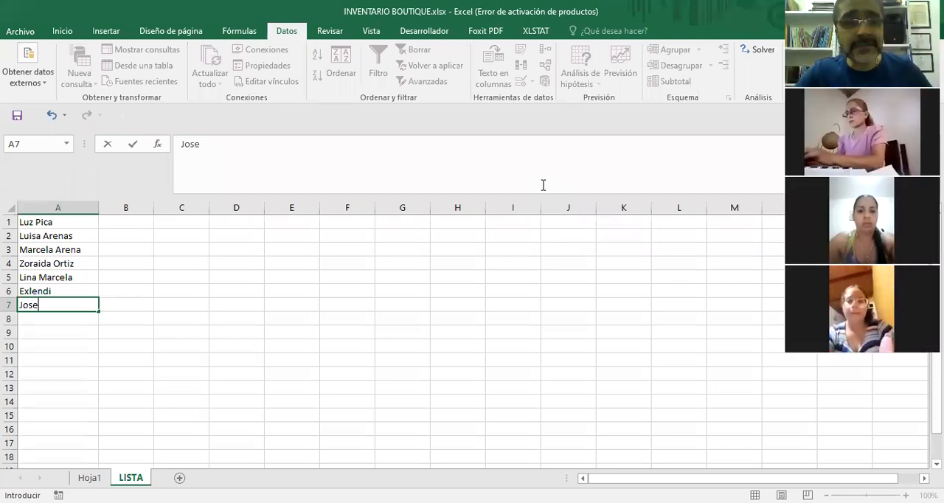
pyautogui.click(635, 331)
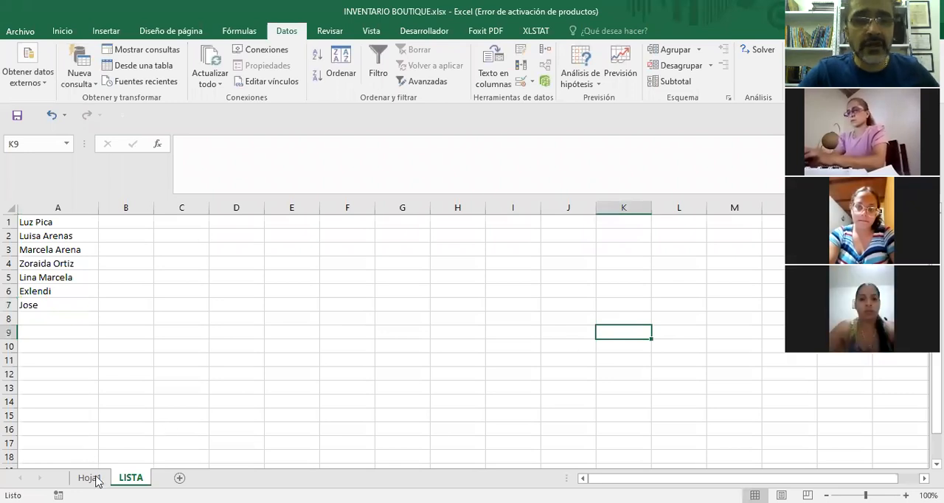
pyautogui.hotkey('ctrl', 'pageup')
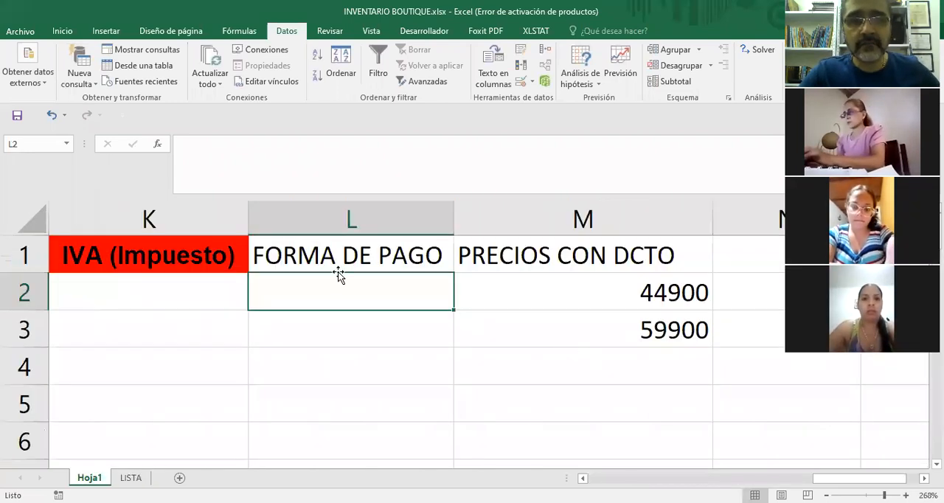
pyautogui.moveTo(365, 319); pyautogui.dragTo(358, 439)
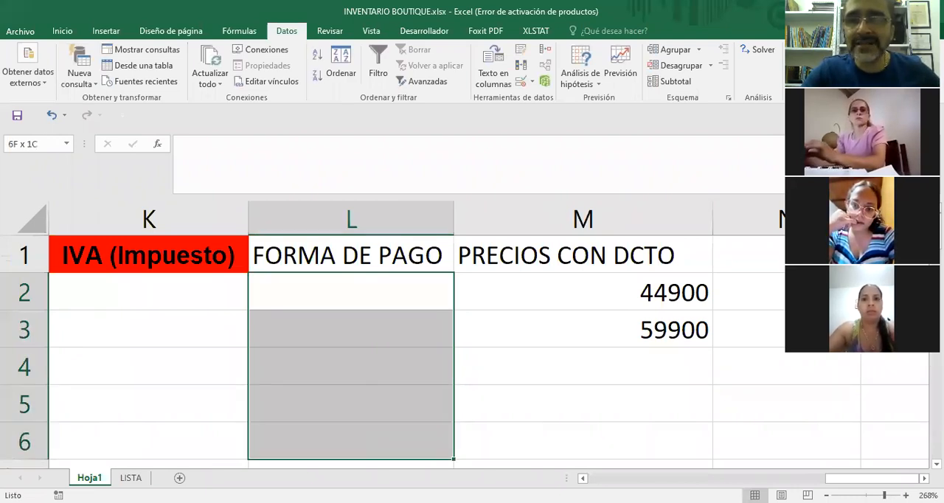
pyautogui.moveTo(358, 439); pyautogui.dragTo(357, 405)
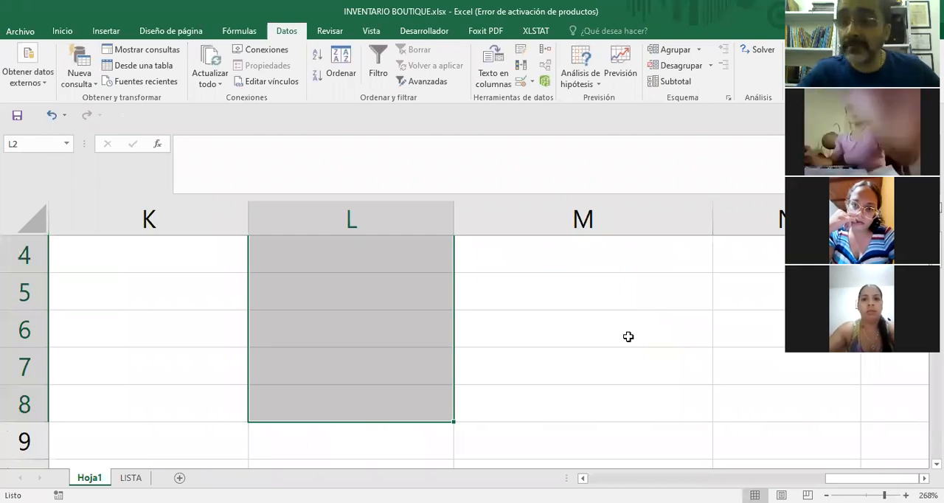
pyautogui.scroll(1, 531, 366)
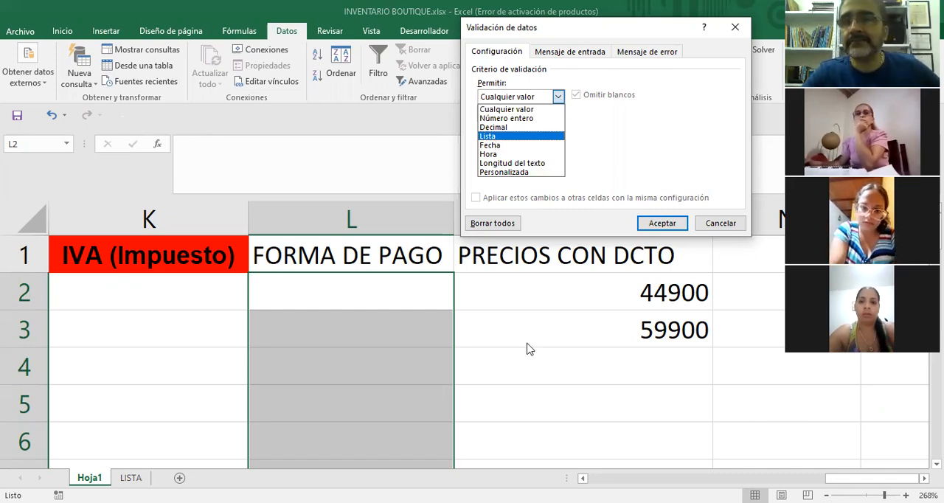
pyautogui.press('Return')
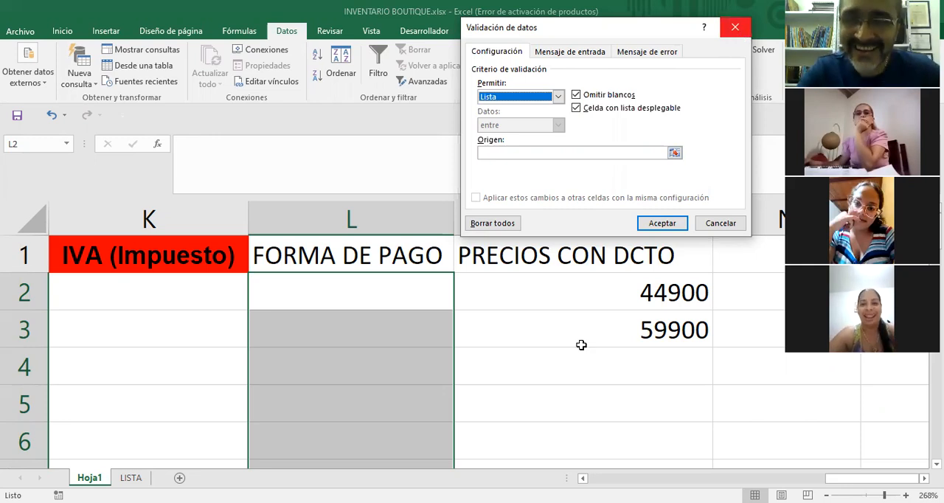
pyautogui.press('Escape')
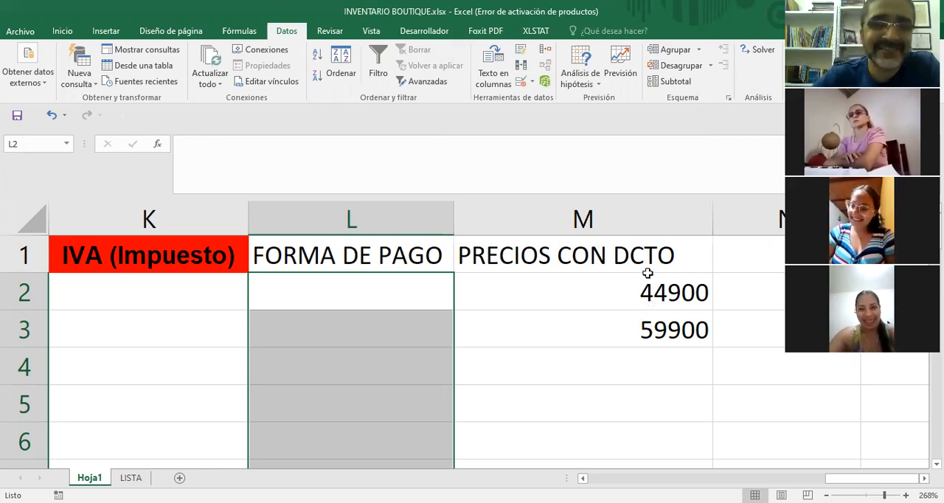
pyautogui.click(390, 295)
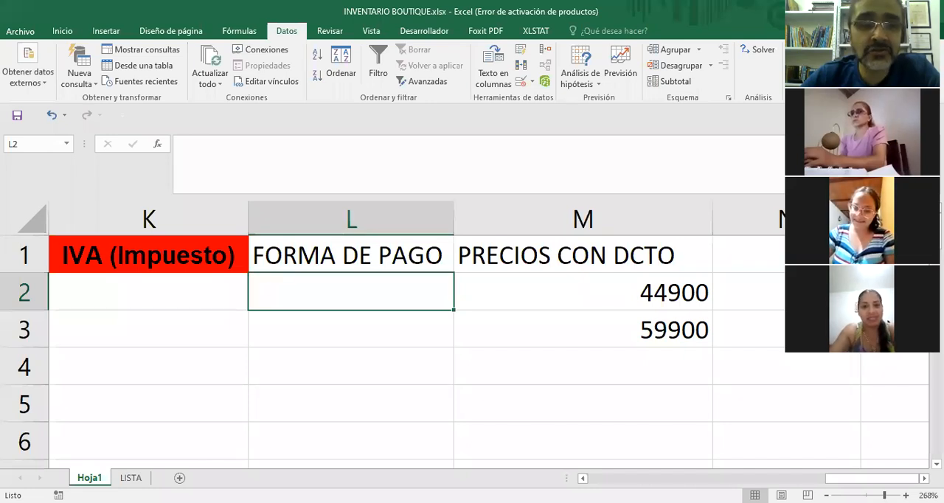
pyautogui.hotkey('ctrl', 'pagedown')
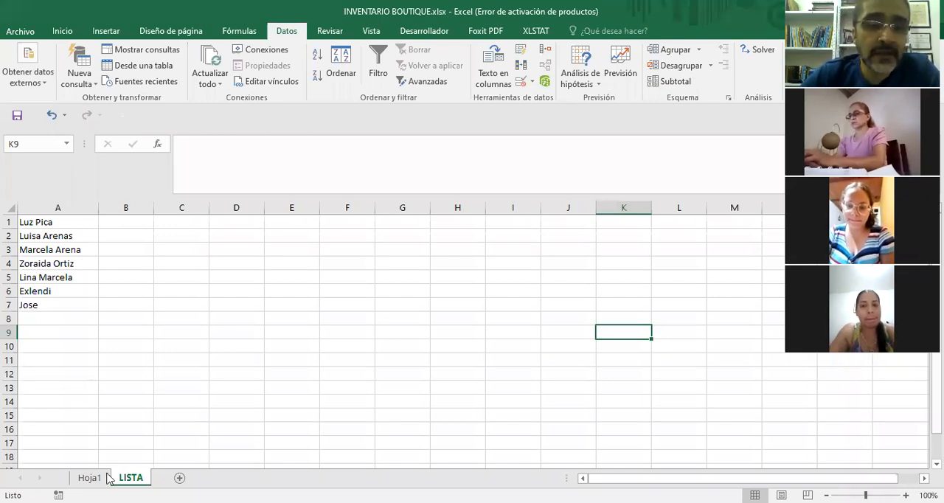
# On Hoja1, start a data validation for the FORMA DE PAGO cells from L2 downward, allowing Lista as the criterion.
pyautogui.hotkey('ctrl', 'pageup')
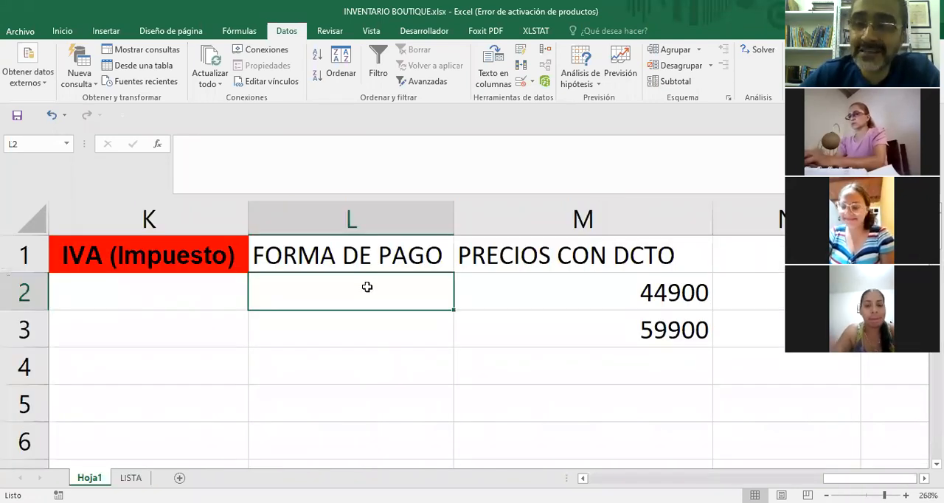
pyautogui.moveTo(367, 287); pyautogui.dragTo(361, 435)
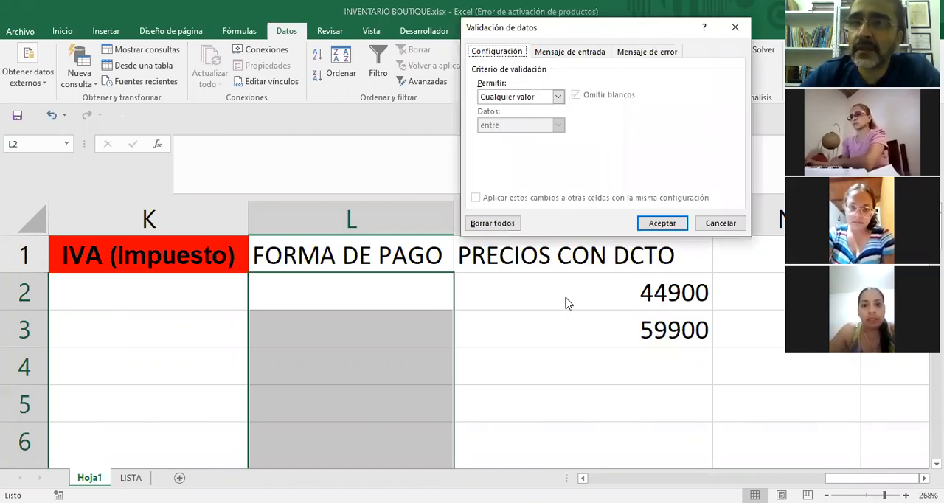
pyautogui.click(559, 98)
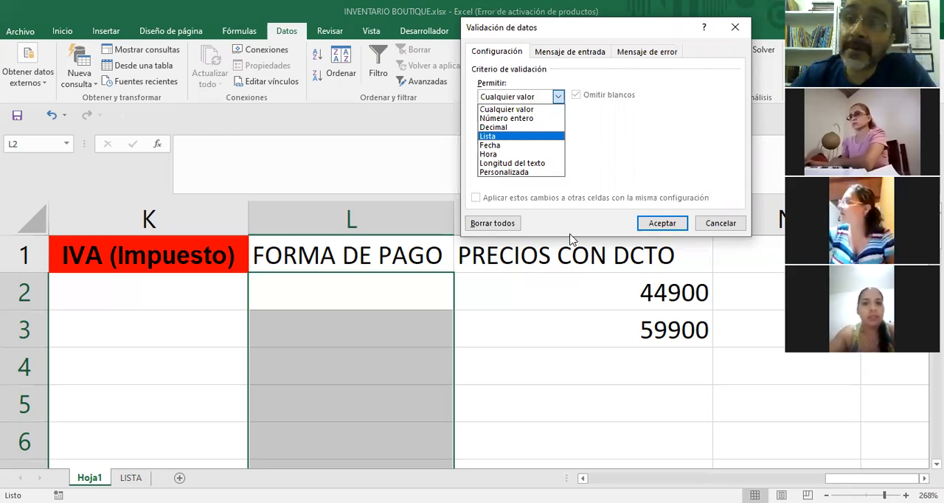
pyautogui.press('Return')
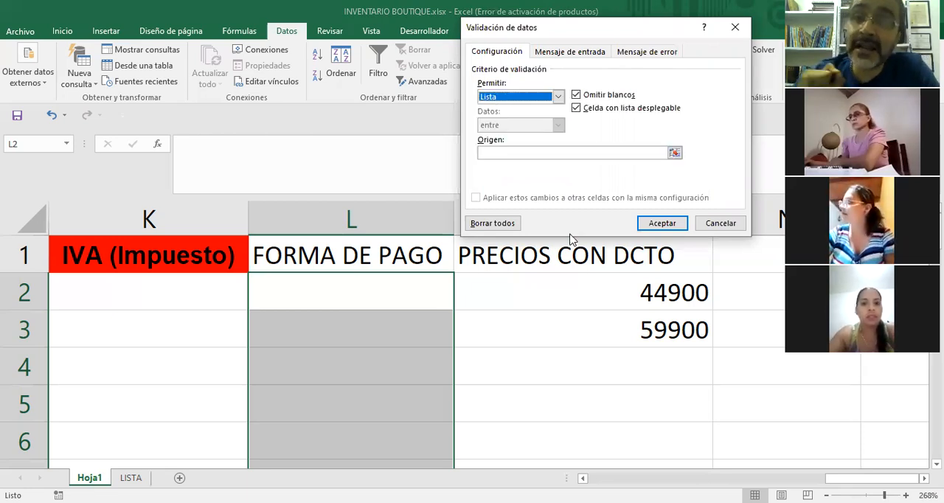
# Set the validation source to =LISTA!$A$1:$A$7 and apply the drop-down list to the selected FORMA DE PAGO cells.
pyautogui.click(676, 154)
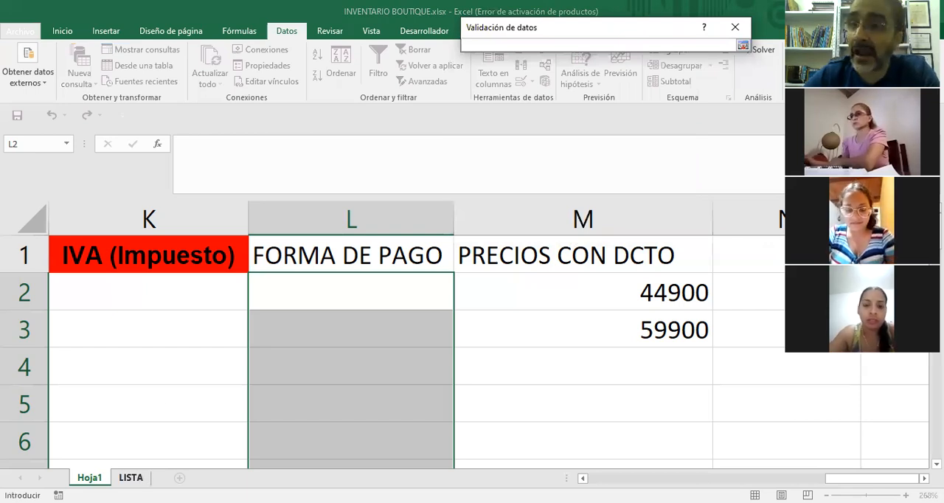
pyautogui.click(131, 477)
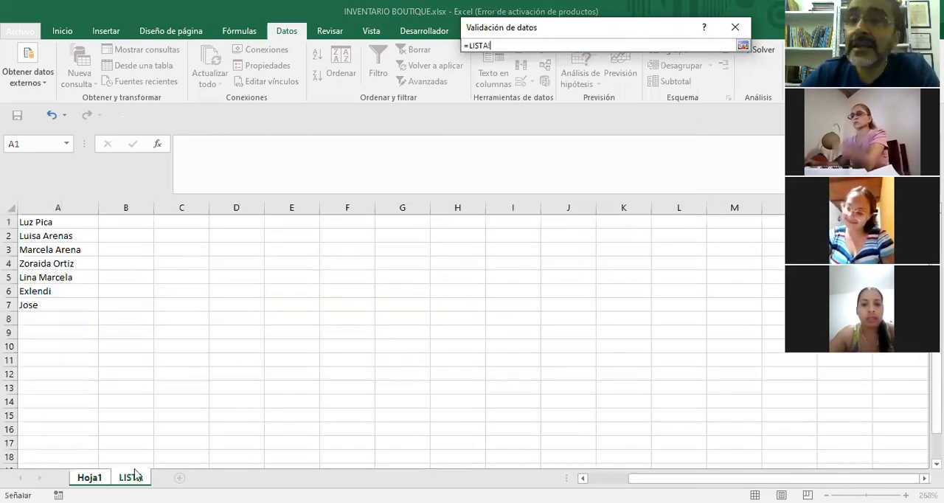
pyautogui.click(50, 222)
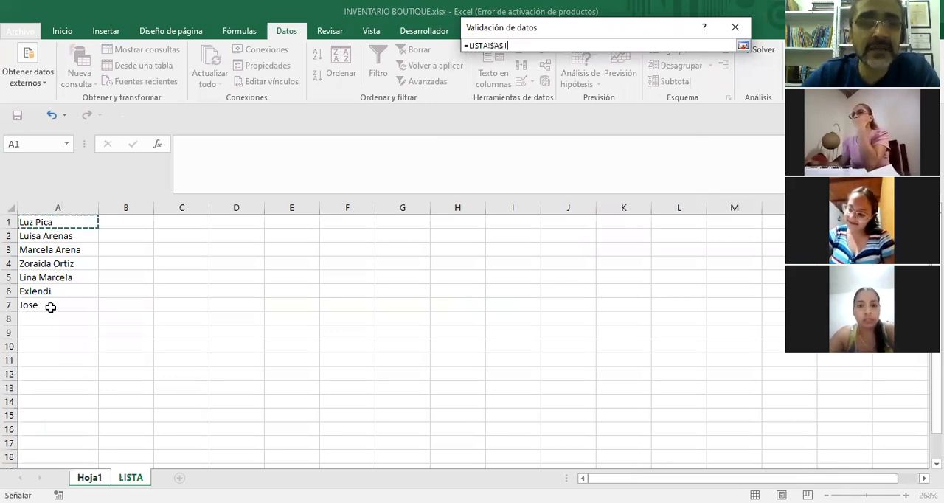
pyautogui.hotkey('ctrl', 'shift', 'Down')
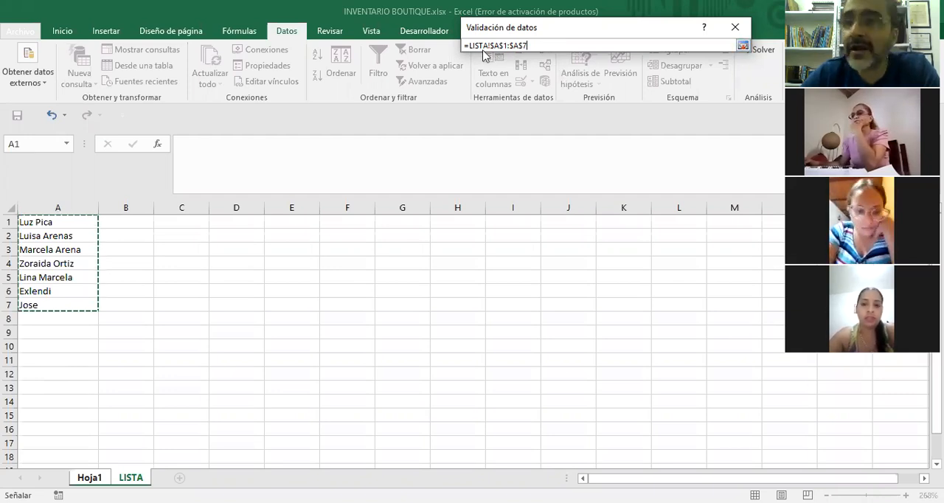
pyautogui.click(742, 47)
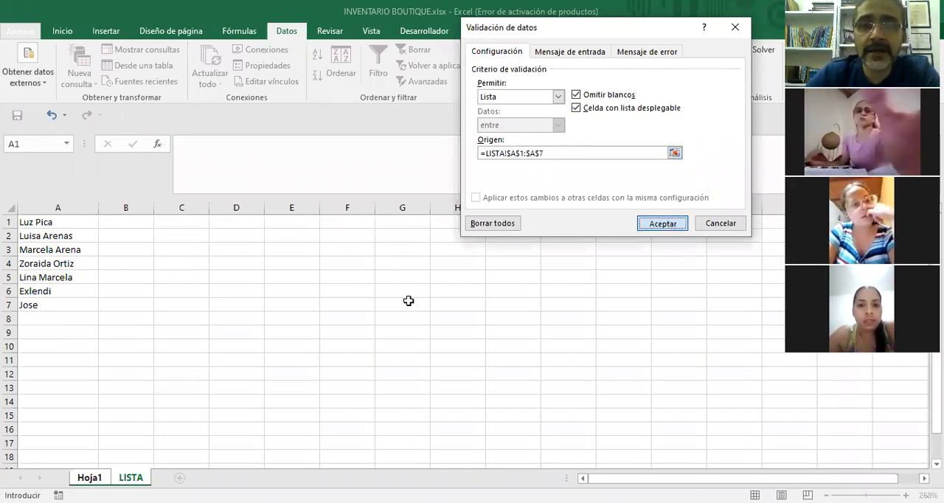
pyautogui.press('Return')
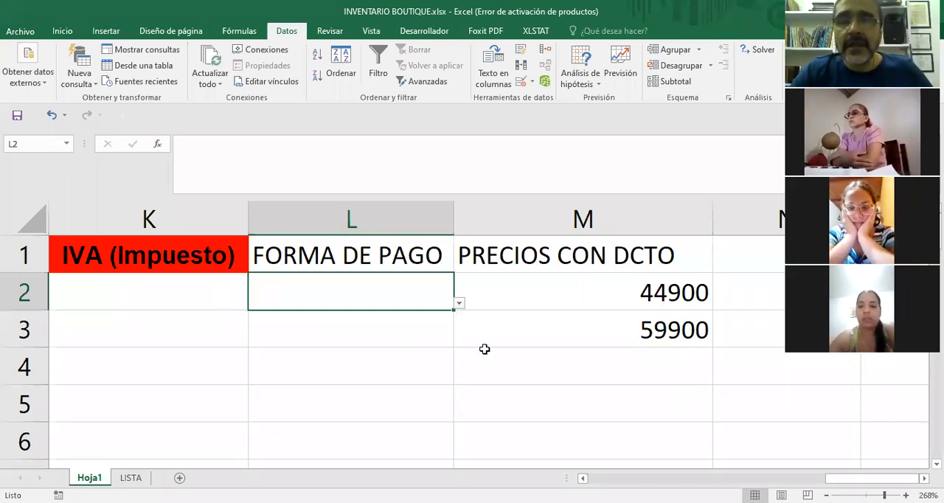
# Use the drop-down lists to fill cell L2 with the second name and cell L3 with the fourth name.
pyautogui.click(458, 302)
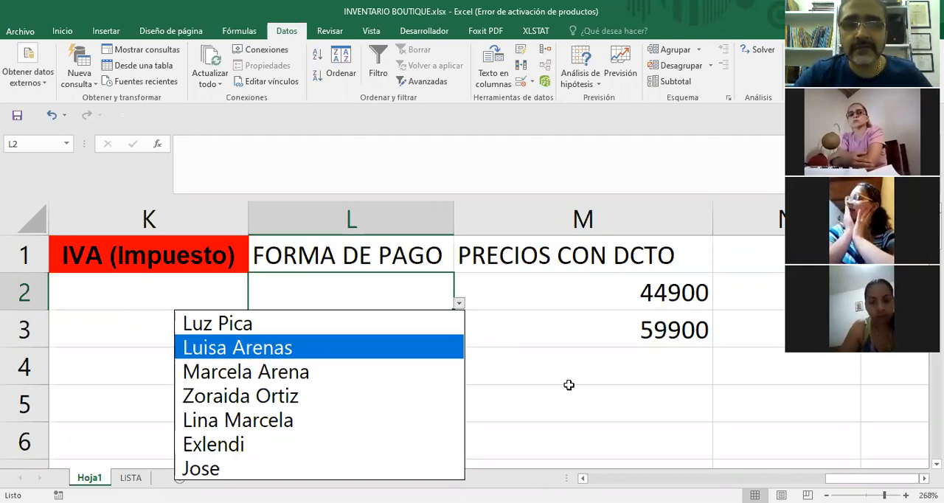
pyautogui.click(274, 351)
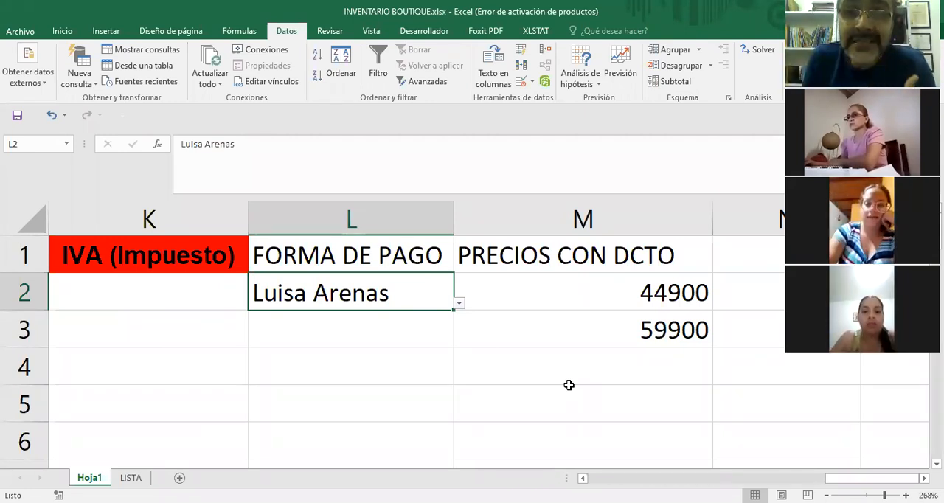
pyautogui.click(361, 331)
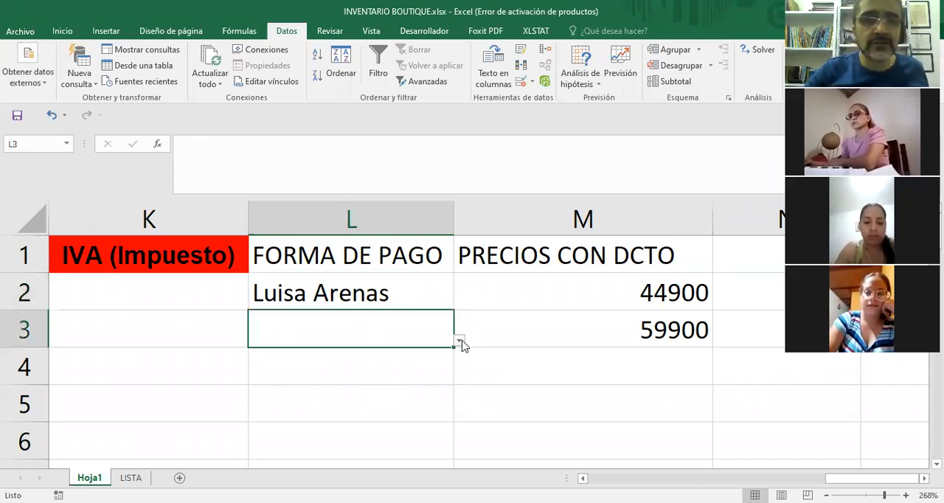
pyautogui.click(459, 341)
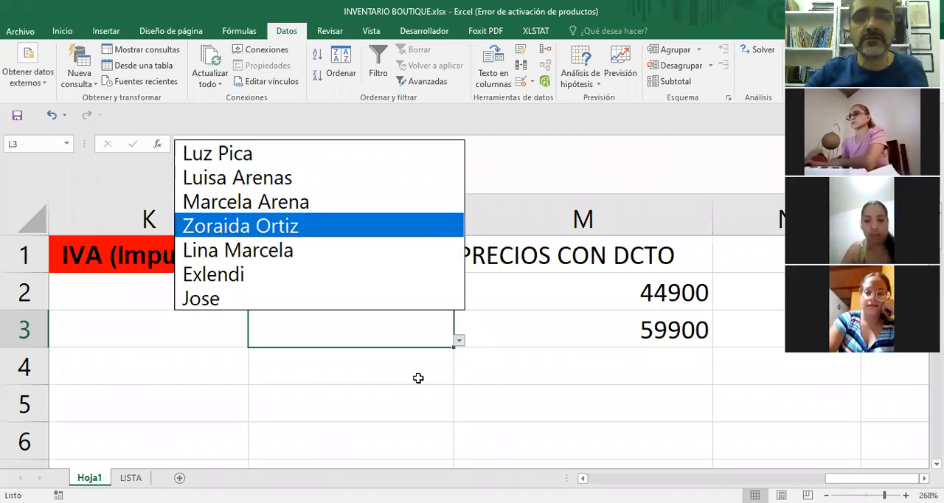
pyautogui.press('Return')
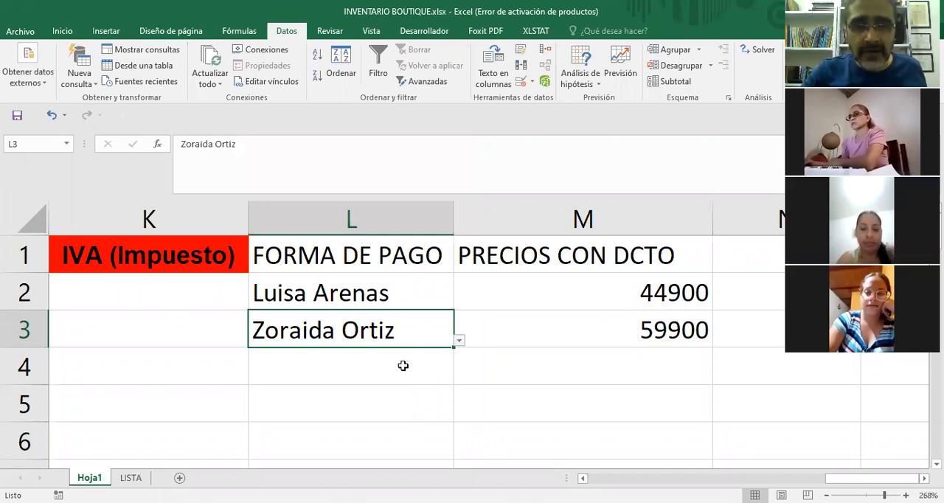
# Choose the last name in the list for cell L4 and the first name for cell L5.
pyautogui.click(402, 367)
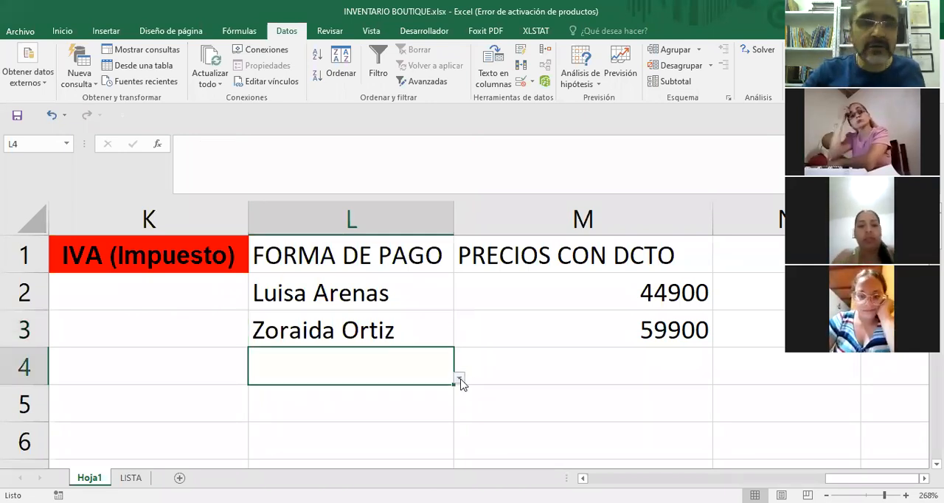
pyautogui.click(459, 378)
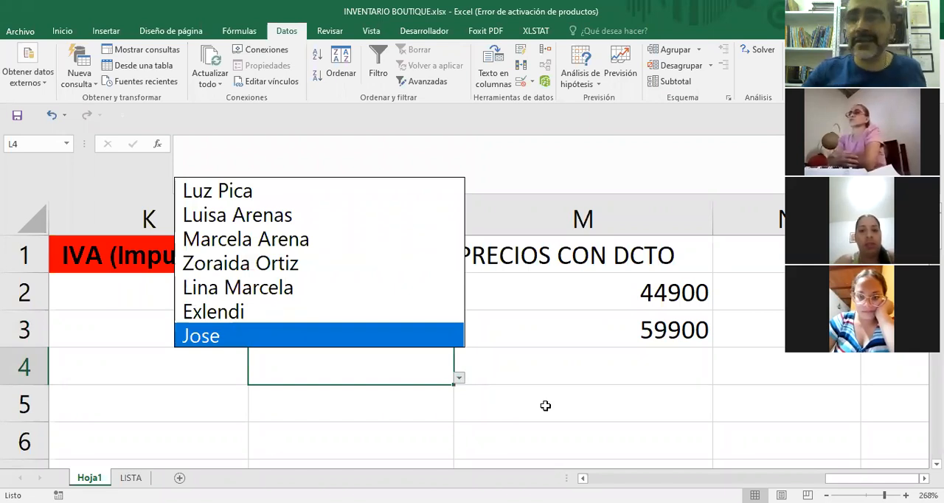
pyautogui.press('Return')
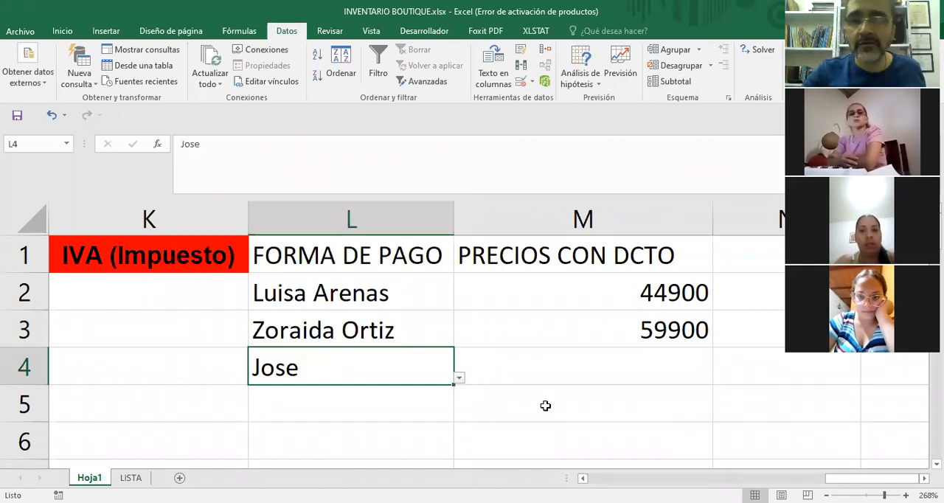
pyautogui.press('Down')
pyautogui.click(459, 415)
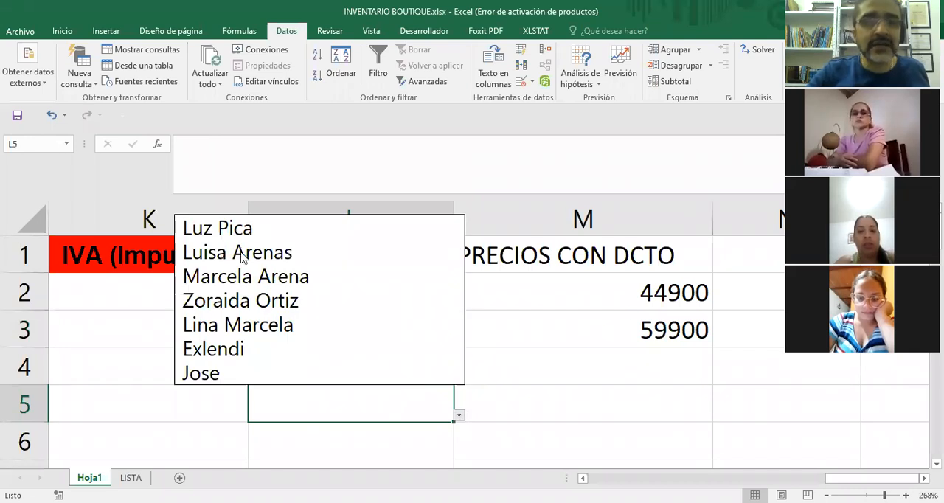
pyautogui.click(224, 230)
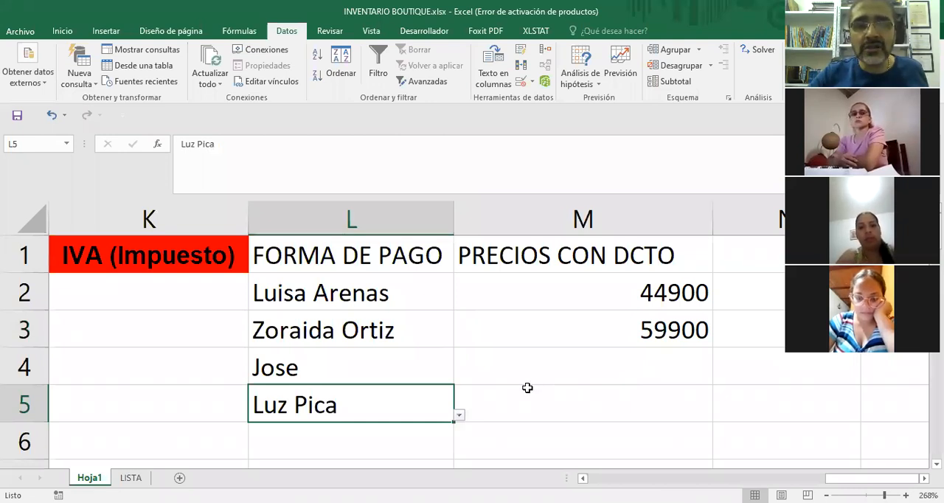
# Choose the third name in the list for cell L6 and the sixth name for cell L7.
pyautogui.scroll(-1, 527, 387)
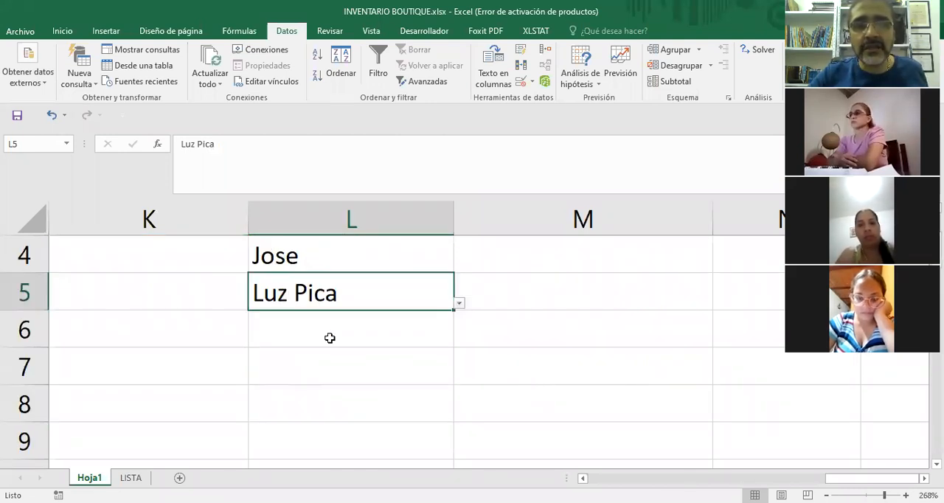
pyautogui.press('Down')
pyautogui.click(458, 342)
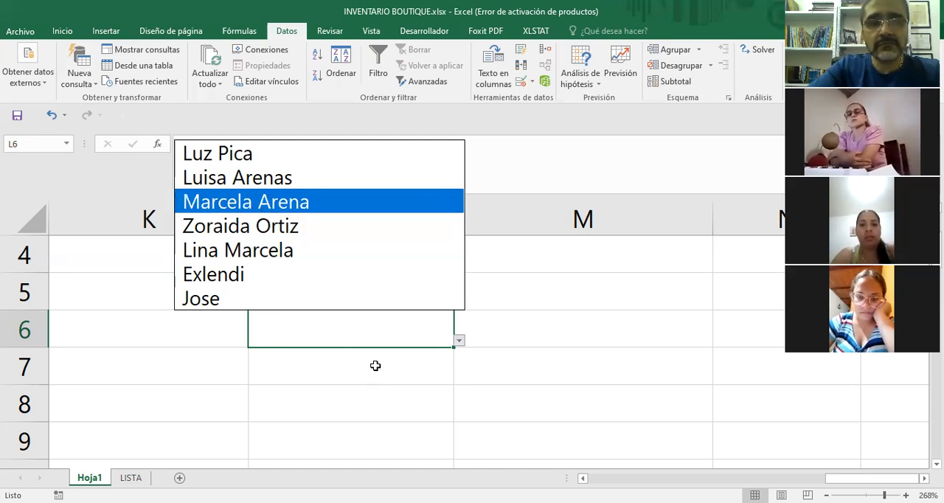
pyautogui.press('Return')
pyautogui.press('Return')
pyautogui.click(457, 378)
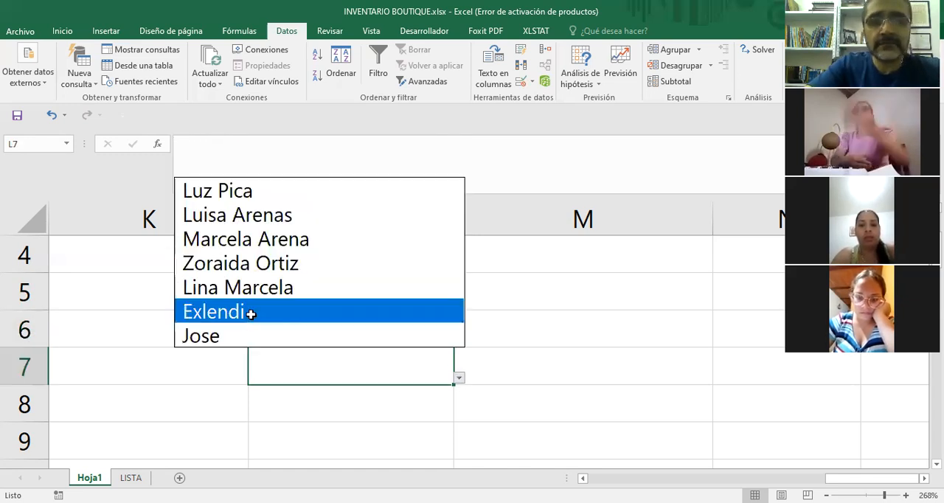
pyautogui.click(376, 310)
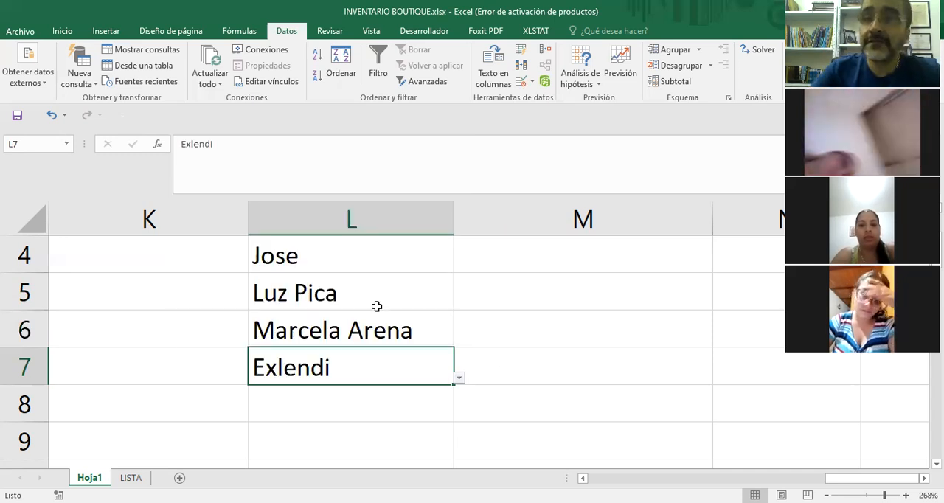
# Review the FORMA DE PAGO entries starting at L2 and display the drop-down options of cell L3.
pyautogui.scroll(1, 376, 307)
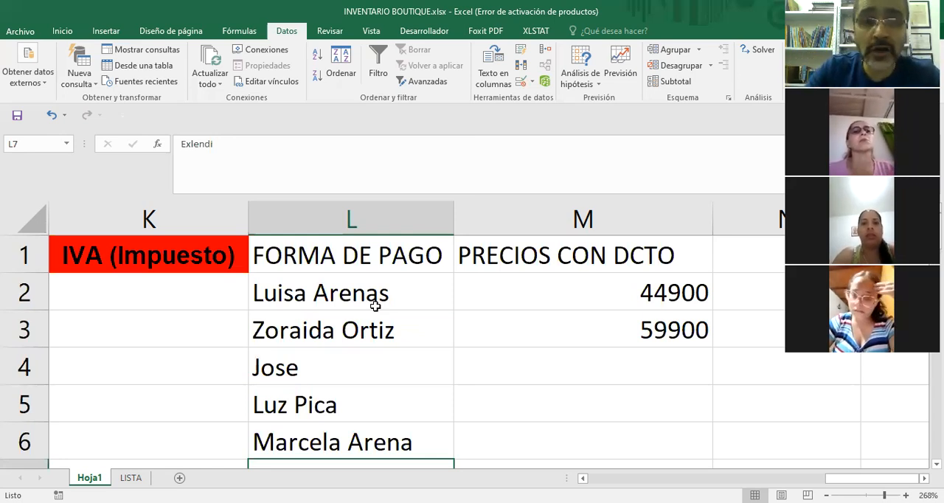
pyautogui.click(343, 301)
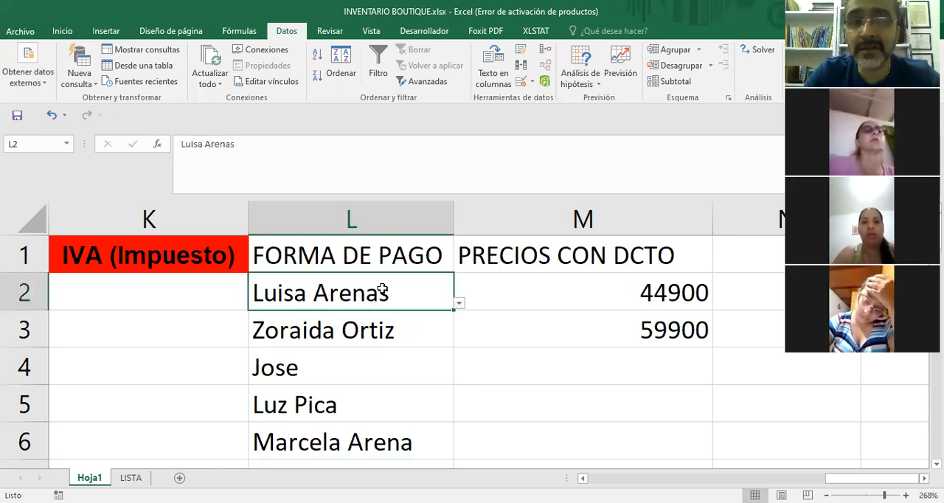
pyautogui.click(534, 340)
pyautogui.press('Left')
pyautogui.press('Up')
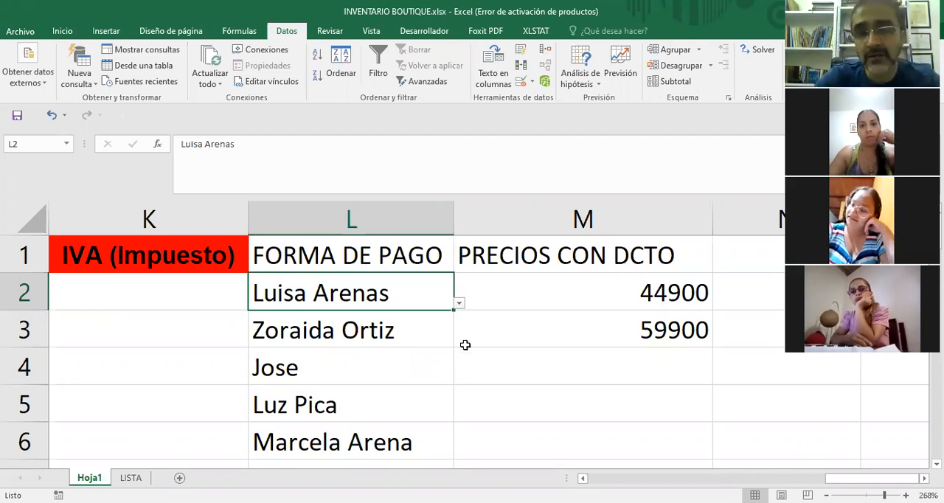
pyautogui.press('Down')
pyautogui.hotkey('alt', 'Down')
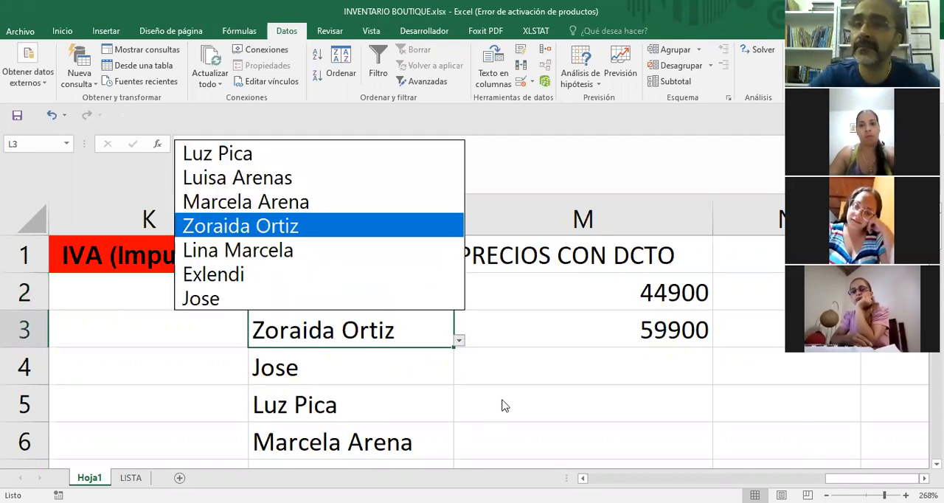